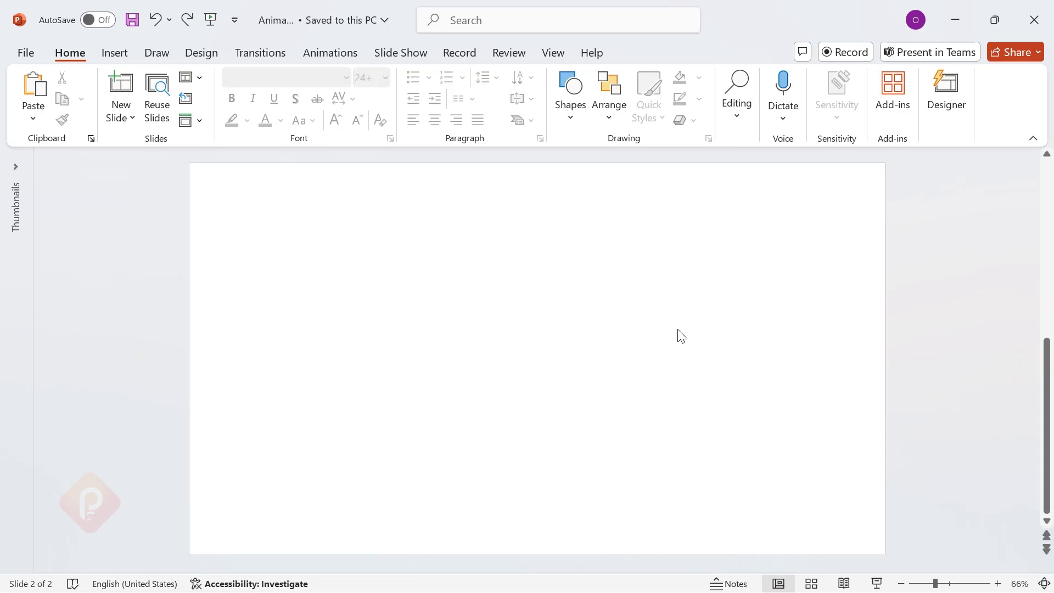
Fill the blank slide's background with the 'sky galaxy' picture from file and close the pane
{"action": "right_click", "coordinate": [518, 295]}
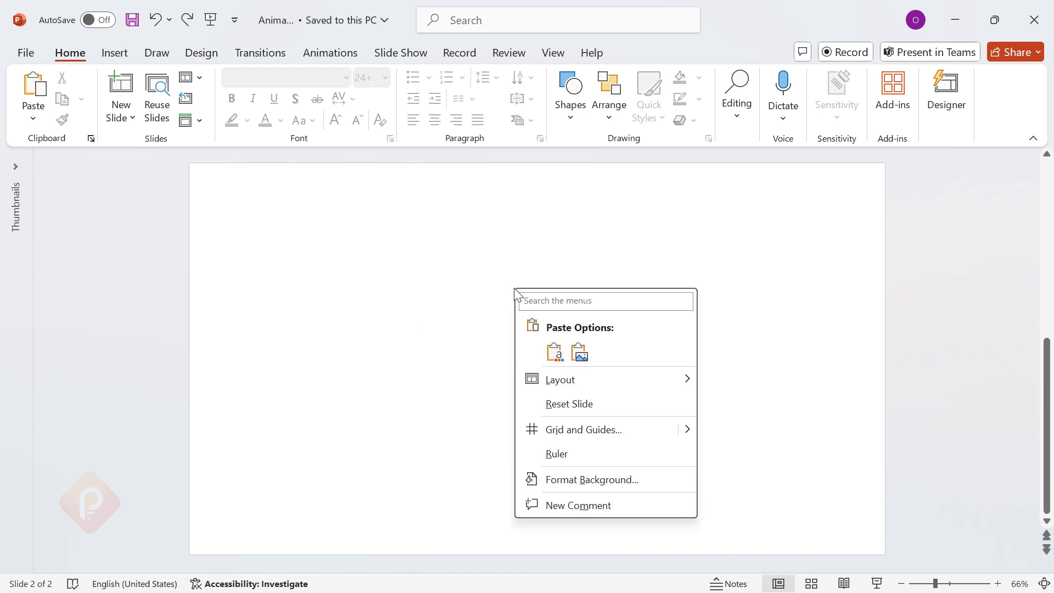
{"action": "left_click", "coordinate": [620, 486]}
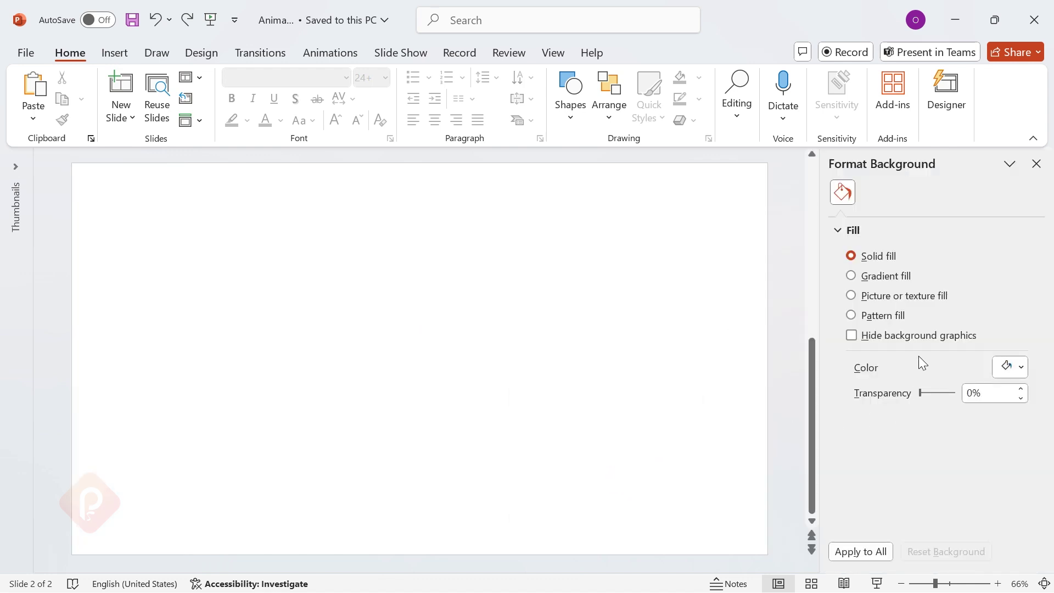
{"action": "left_click", "coordinate": [902, 297]}
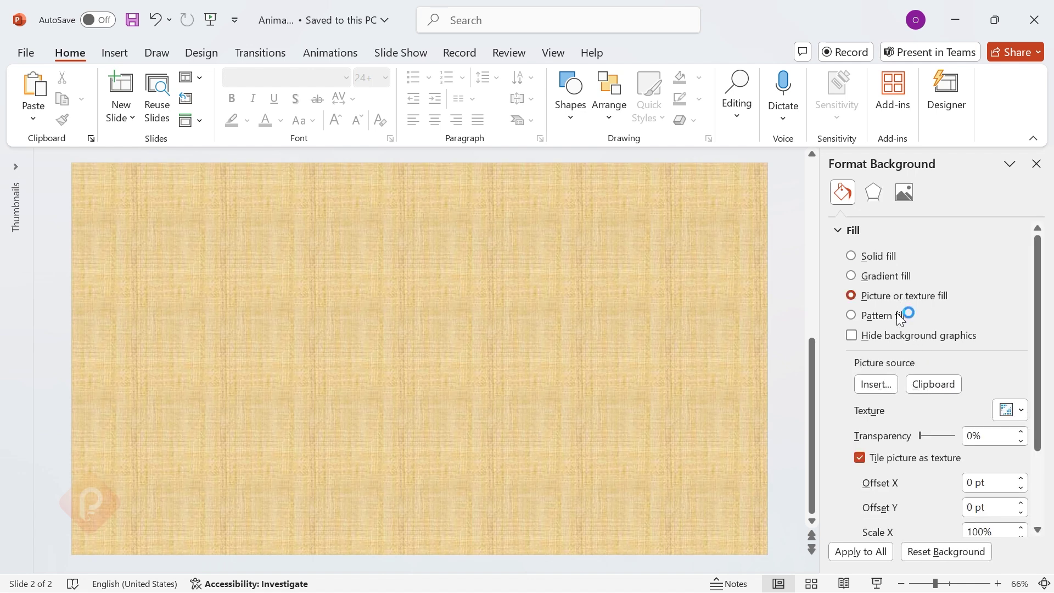
{"action": "left_click", "coordinate": [875, 384]}
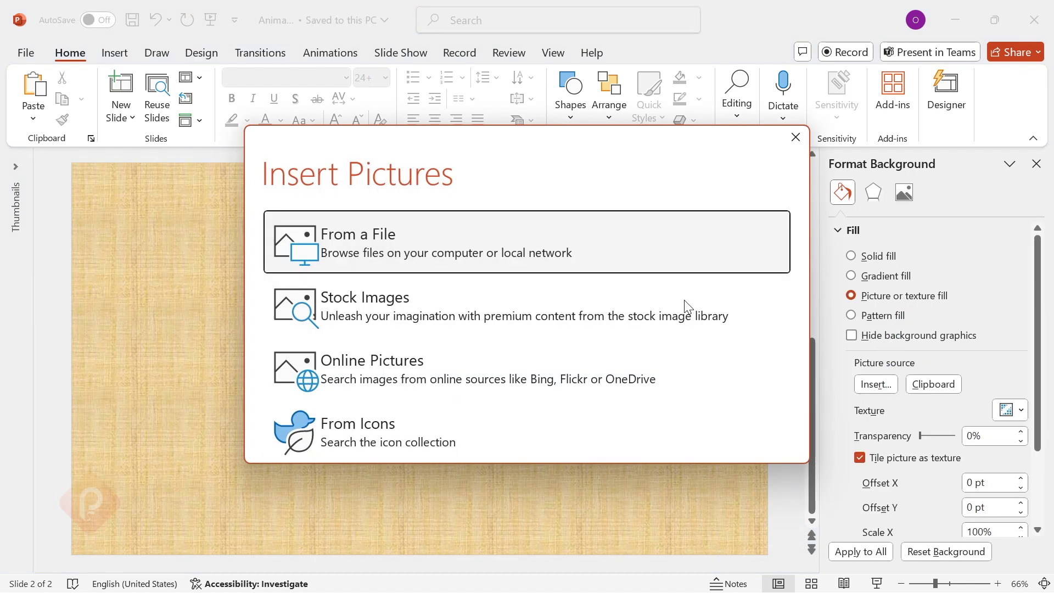
{"action": "left_click", "coordinate": [463, 241]}
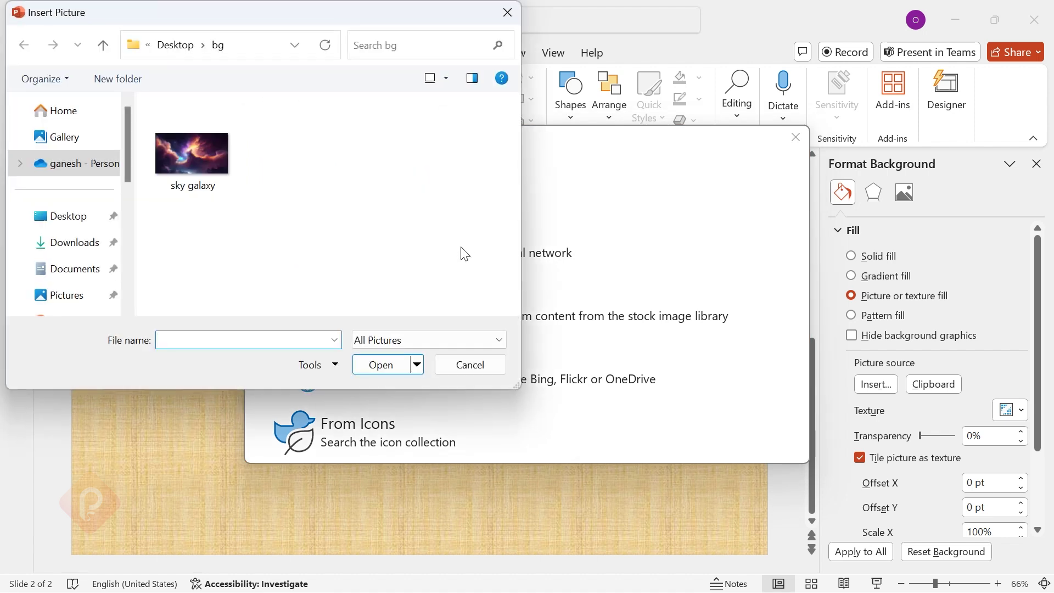
{"action": "left_click", "coordinate": [194, 161]}
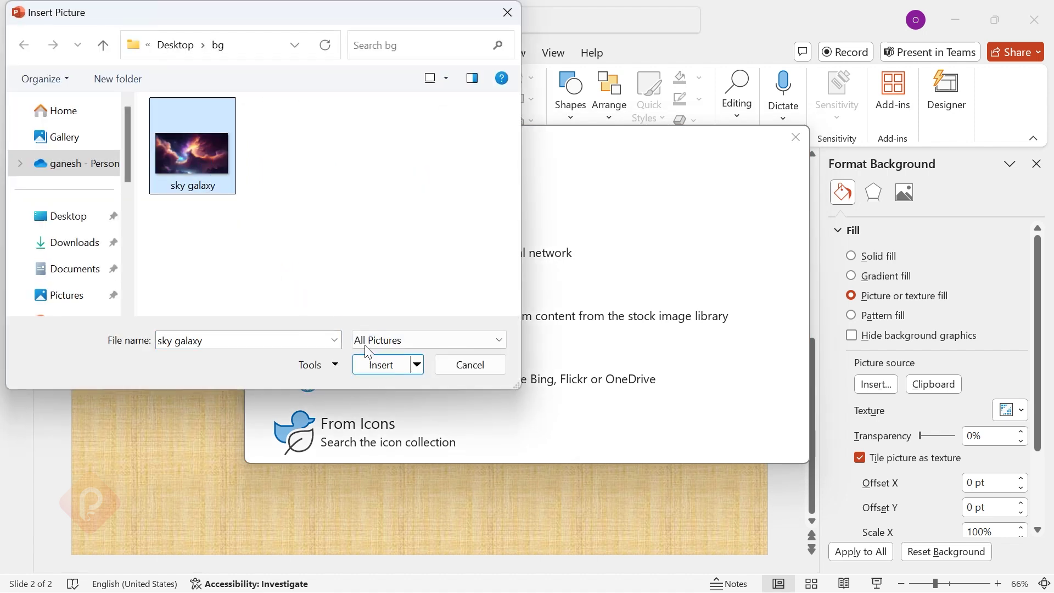
{"action": "left_click", "coordinate": [391, 366]}
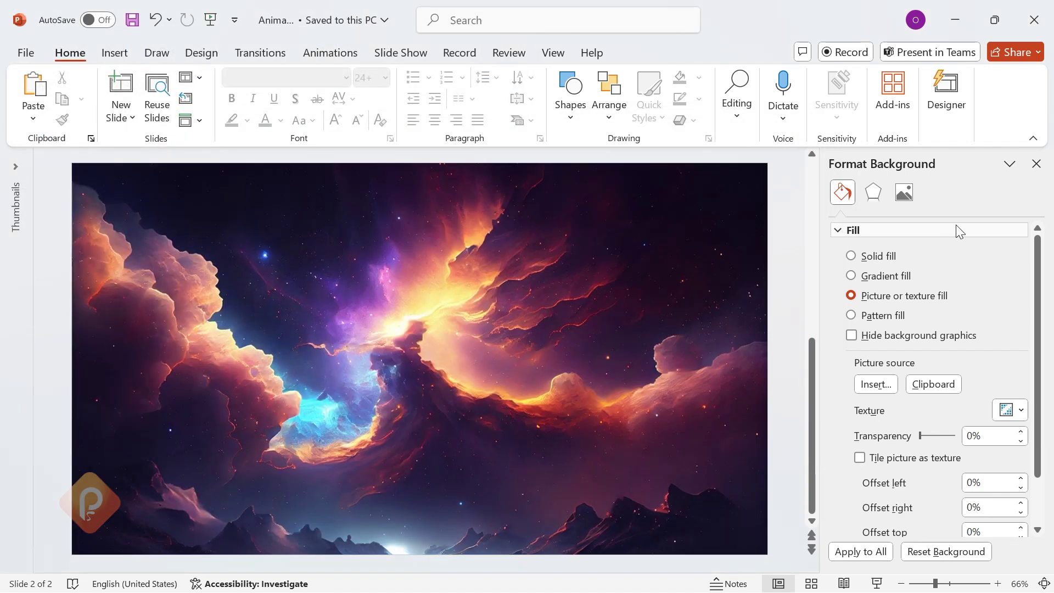
{"action": "left_click", "coordinate": [1037, 165]}
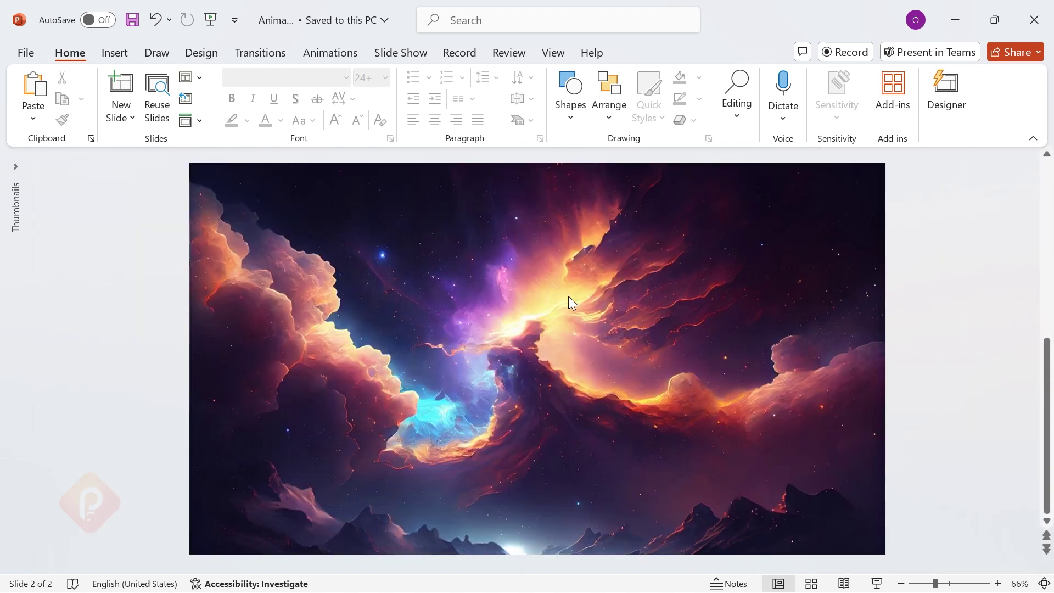
Draw an oval and size it to a 45 cm by 45 cm circle
{"action": "left_click", "coordinate": [575, 115]}
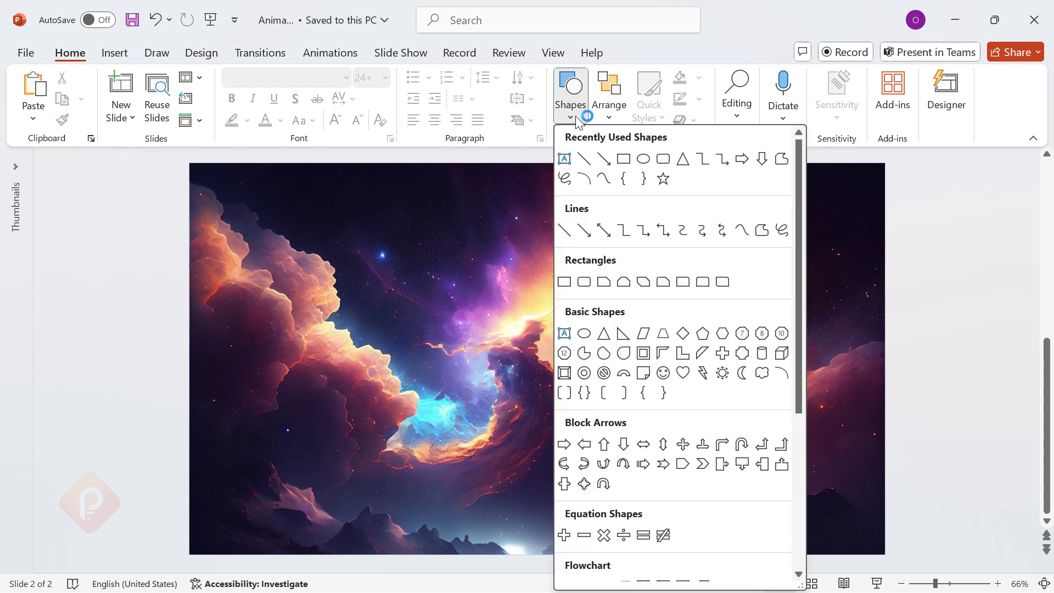
{"action": "left_click", "coordinate": [643, 159]}
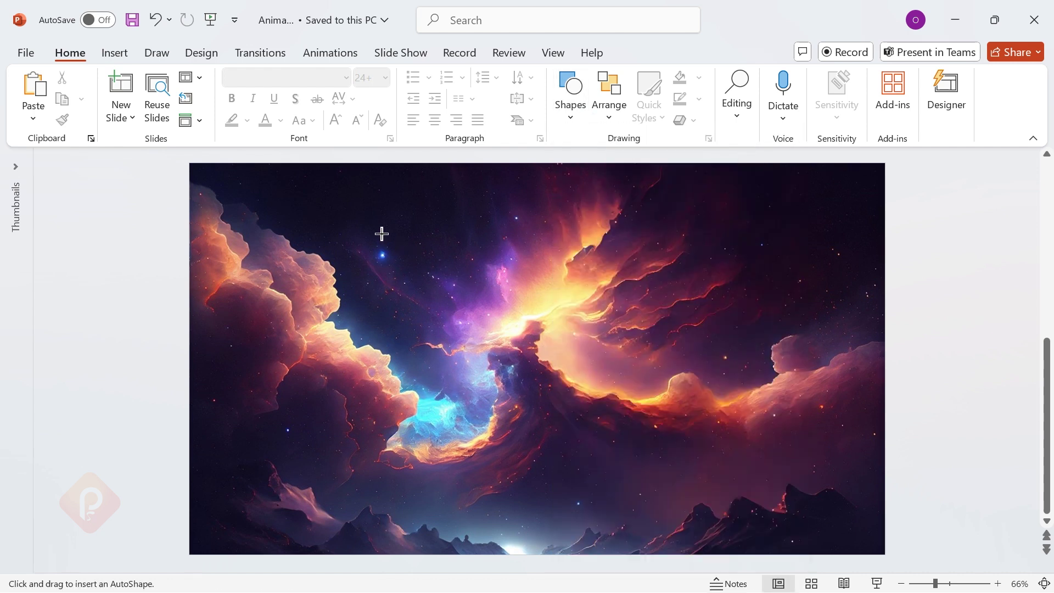
{"action": "left_click_drag", "start_coordinate": [382, 234], "coordinate": [736, 586]}
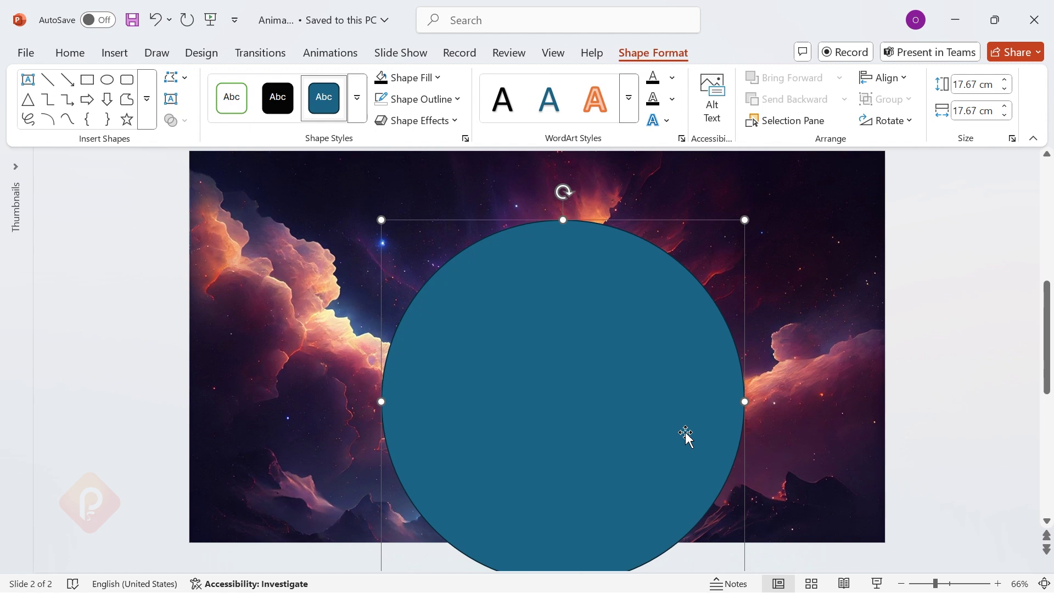
{"action": "left_click", "coordinate": [968, 91]}
{"action": "type", "text": "45"}
{"action": "left_click", "coordinate": [978, 104]}
{"action": "type", "text": "4"}
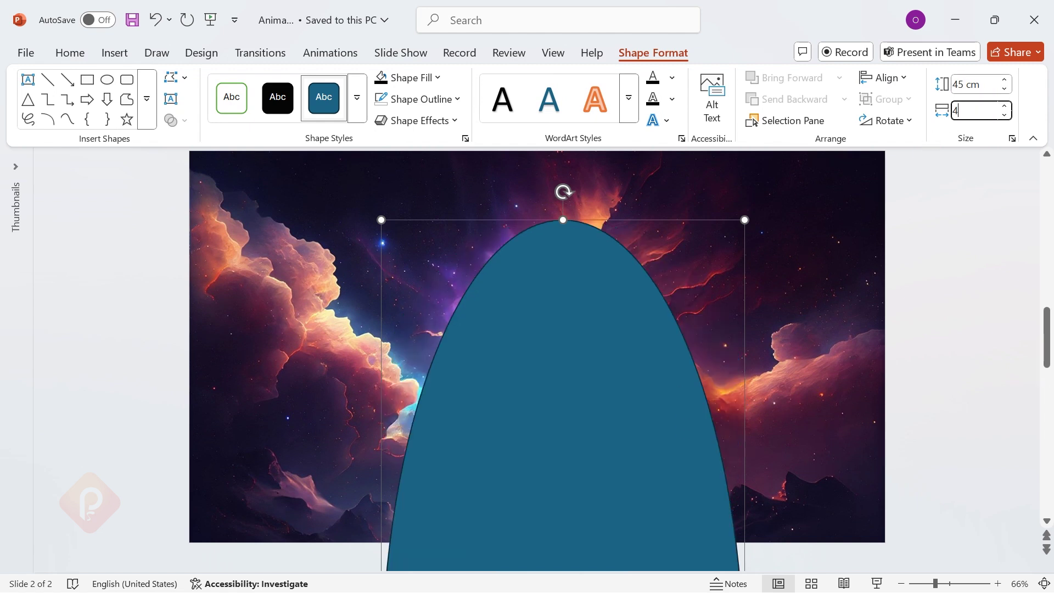
{"action": "key", "text": "Return"}
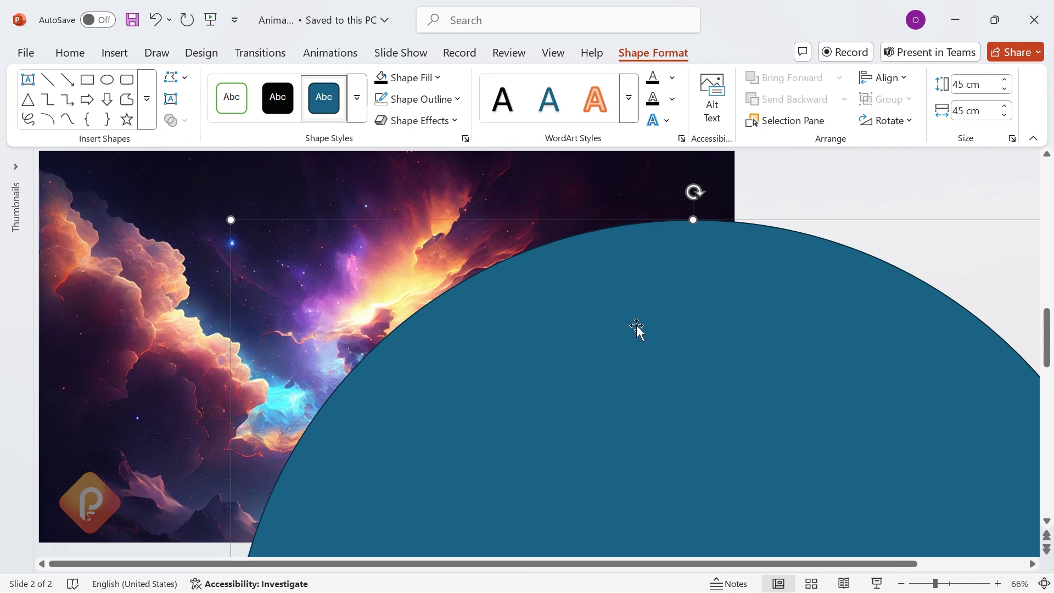
Duplicate the circle twice, resizing the copies to 34 cm and 28 cm
{"action": "left_click_drag", "start_coordinate": [419, 335], "coordinate": [500, 328]}
{"action": "left_click", "coordinate": [961, 86]}
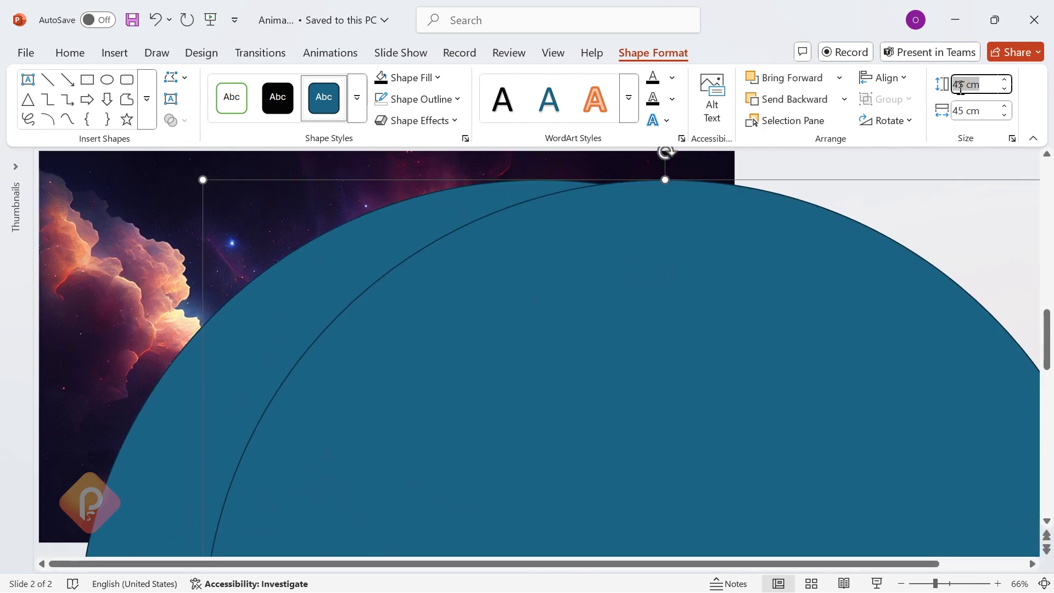
{"action": "type", "text": "34"}
{"action": "key", "text": "Return"}
{"action": "left_click", "coordinate": [974, 107]}
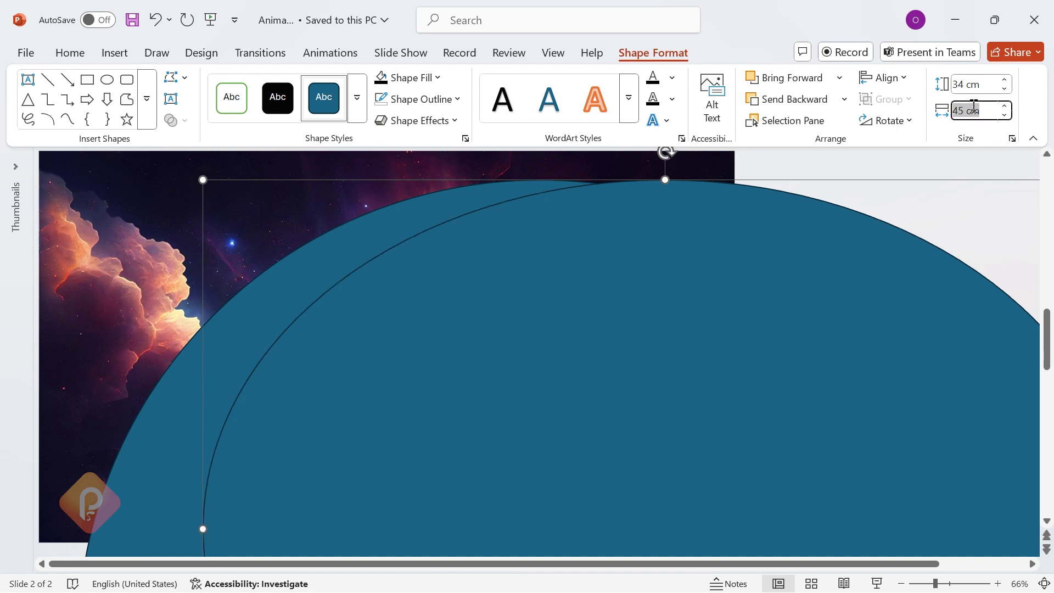
{"action": "type", "text": "34"}
{"action": "key", "text": "Return"}
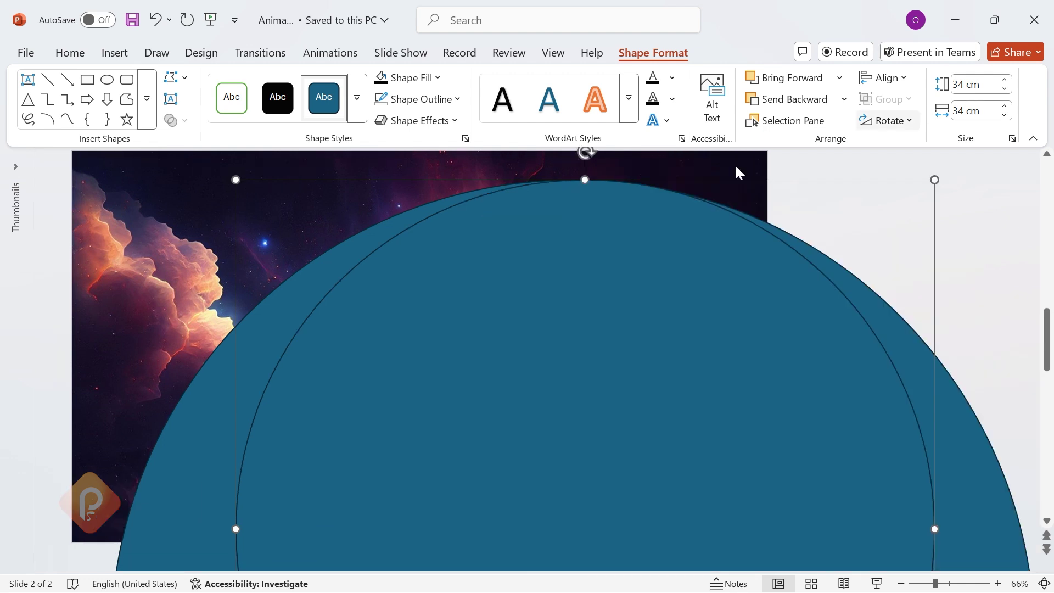
{"action": "left_click_drag", "start_coordinate": [372, 370], "coordinate": [452, 387]}
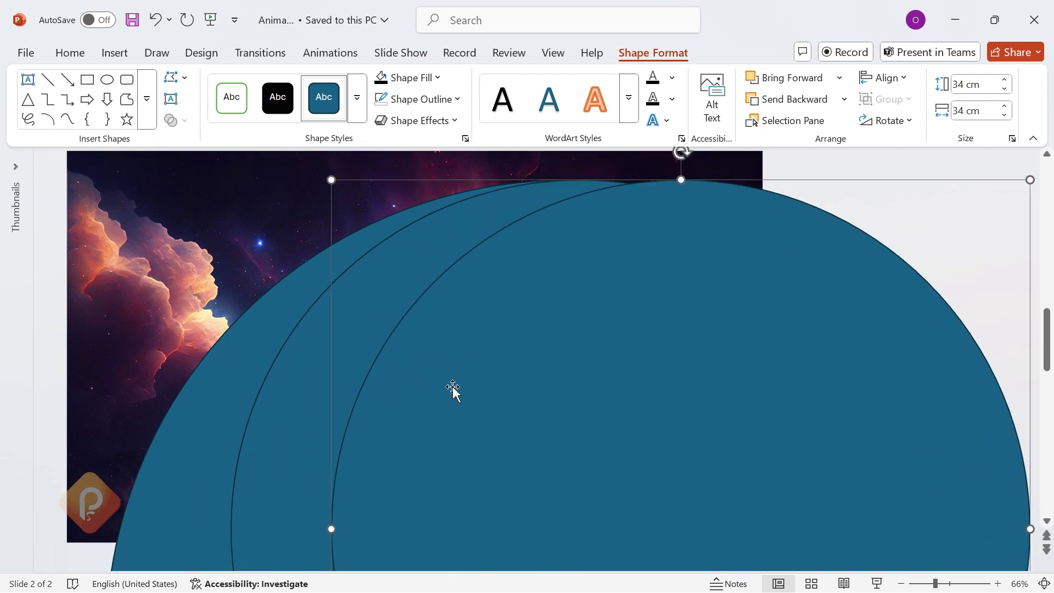
{"action": "left_click", "coordinate": [981, 83]}
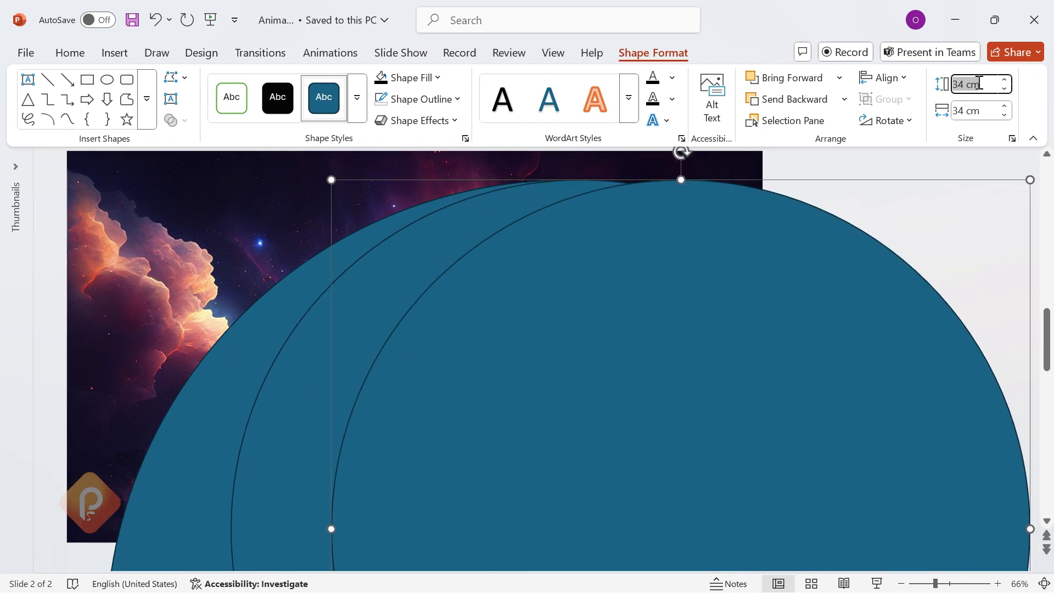
{"action": "type", "text": "28"}
{"action": "left_click", "coordinate": [968, 116]}
{"action": "type", "text": "2"}
{"action": "key", "text": "Return"}
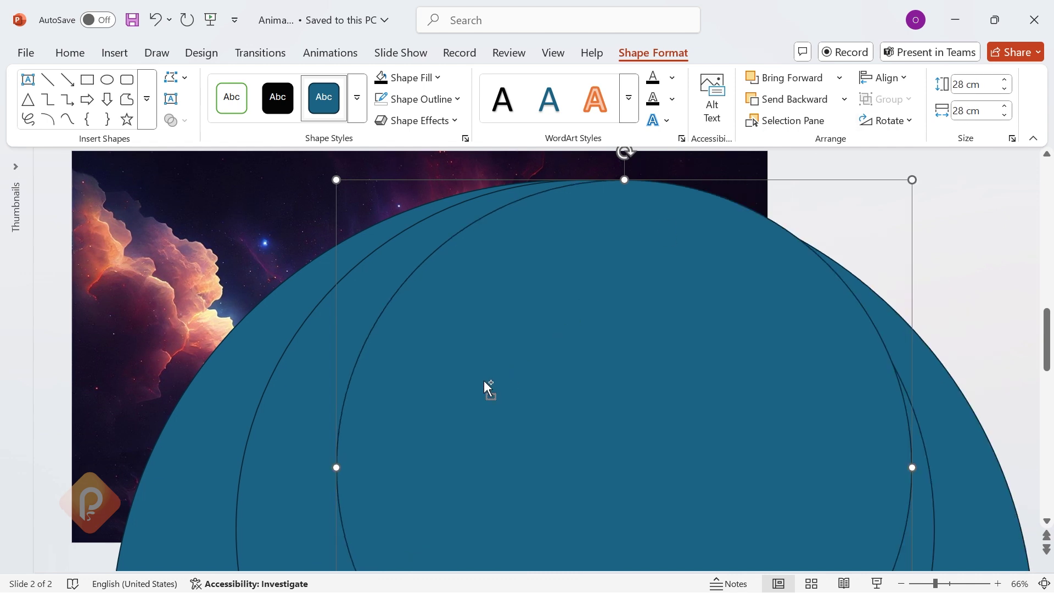
Duplicate twice more, resizing the new copies to 22 cm and 16 cm
{"action": "left_click_drag", "start_coordinate": [484, 380], "coordinate": [584, 377]}
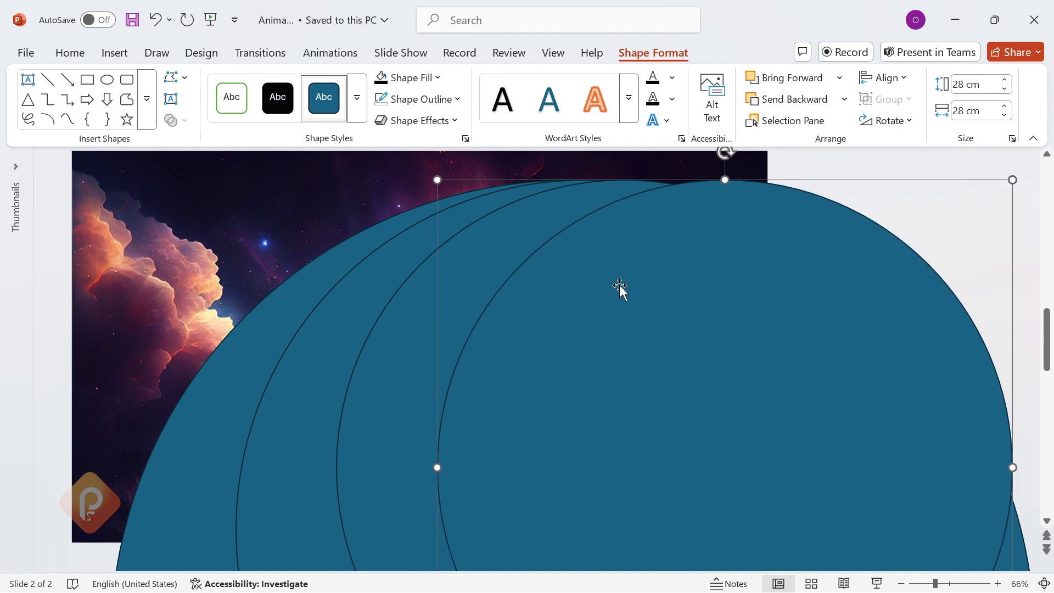
{"action": "left_click", "coordinate": [975, 89]}
{"action": "type", "text": "22"}
{"action": "left_click", "coordinate": [975, 111]}
{"action": "type", "text": "22"}
{"action": "key", "text": "Return"}
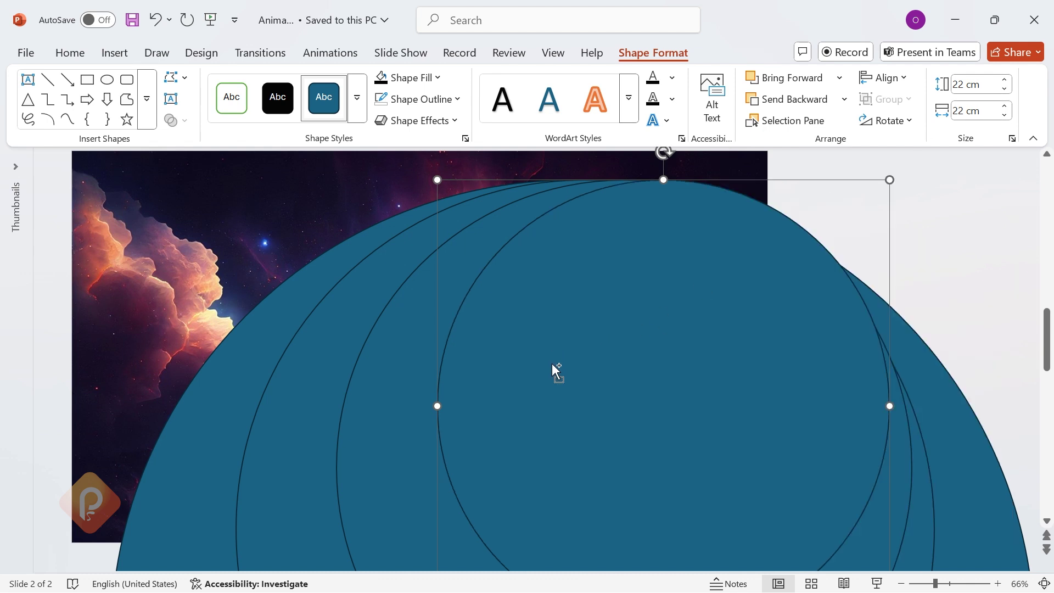
{"action": "left_click_drag", "start_coordinate": [554, 364], "coordinate": [641, 371]}
{"action": "left_click", "coordinate": [975, 84]}
{"action": "type", "text": "16"}
{"action": "left_click", "coordinate": [999, 112]}
{"action": "type", "text": "1"}
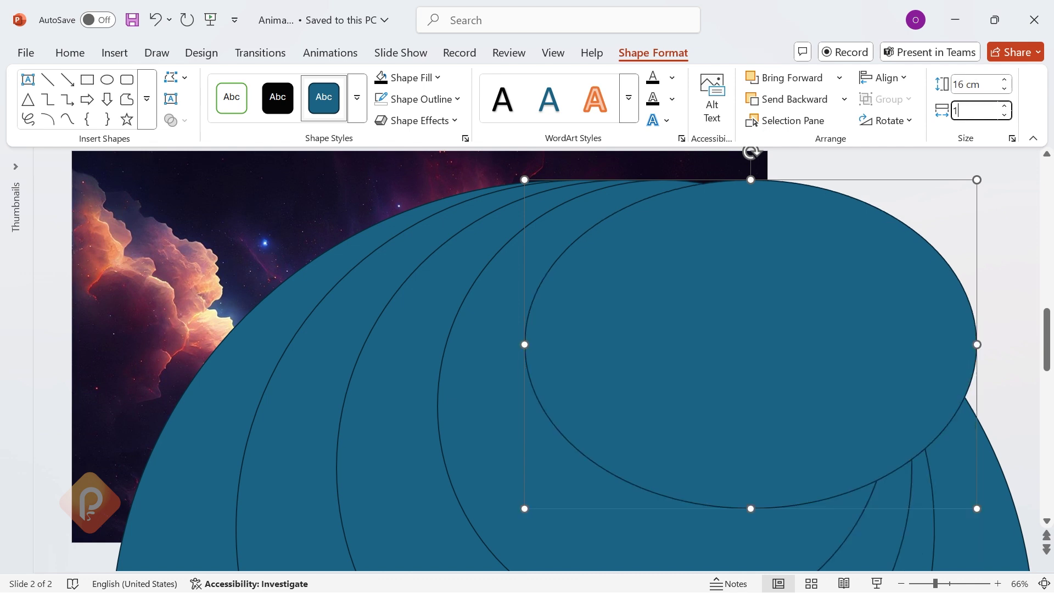
{"action": "type", "text": "6"}
{"action": "key", "text": "Return"}
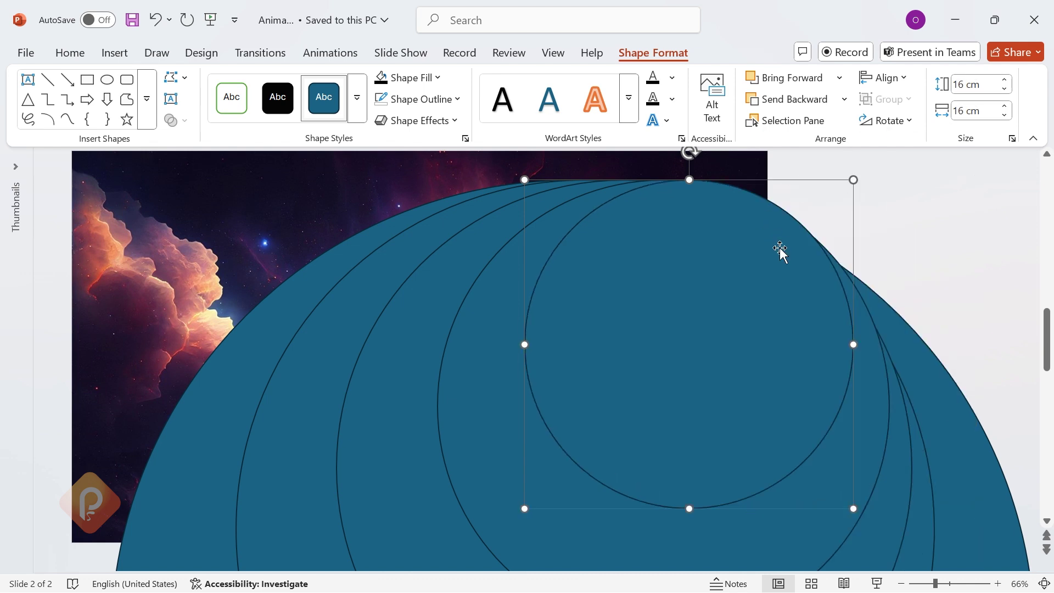
Select all five circles and align their centers horizontally and vertically
{"action": "scroll", "coordinate": [781, 244], "scroll_direction": "down", "scroll_amount": 6}
{"action": "scroll", "coordinate": [782, 243], "scroll_direction": "up", "scroll_amount": 2}
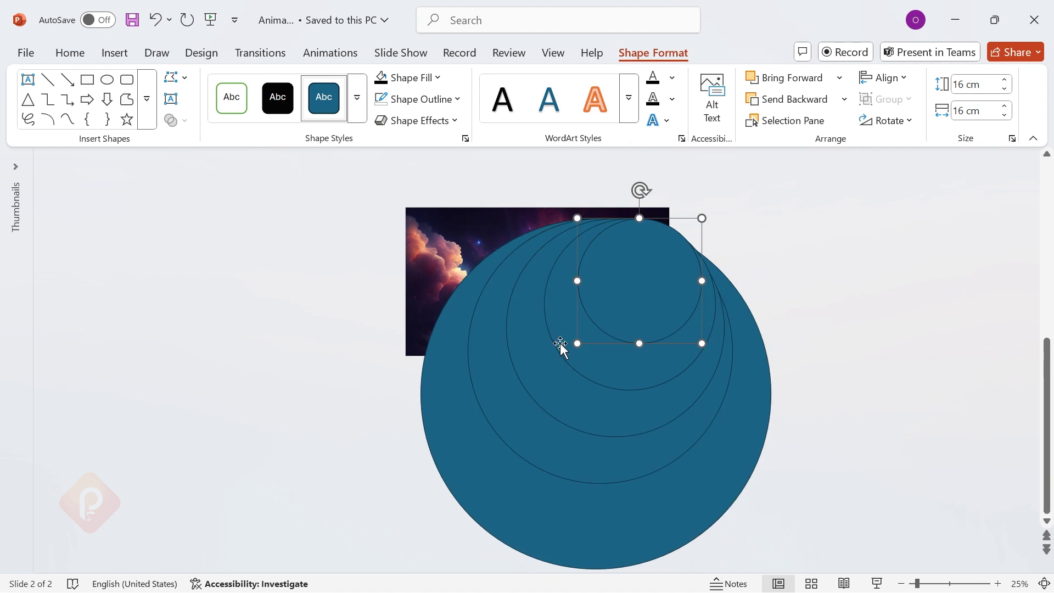
{"action": "left_click", "coordinate": [560, 344], "text": "shift"}
{"action": "left_click", "coordinate": [523, 369], "text": "shift"}
{"action": "left_click", "coordinate": [488, 377], "text": "shift"}
{"action": "left_click", "coordinate": [430, 395], "text": "shift"}
{"action": "left_click", "coordinate": [904, 78]}
{"action": "left_click", "coordinate": [909, 122]}
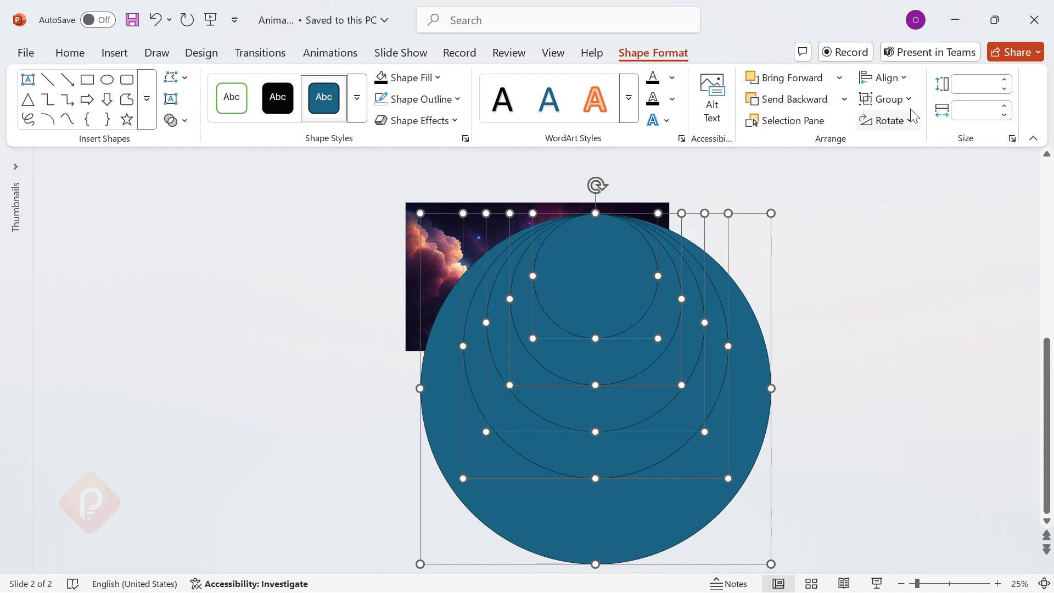
{"action": "left_click", "coordinate": [901, 78]}
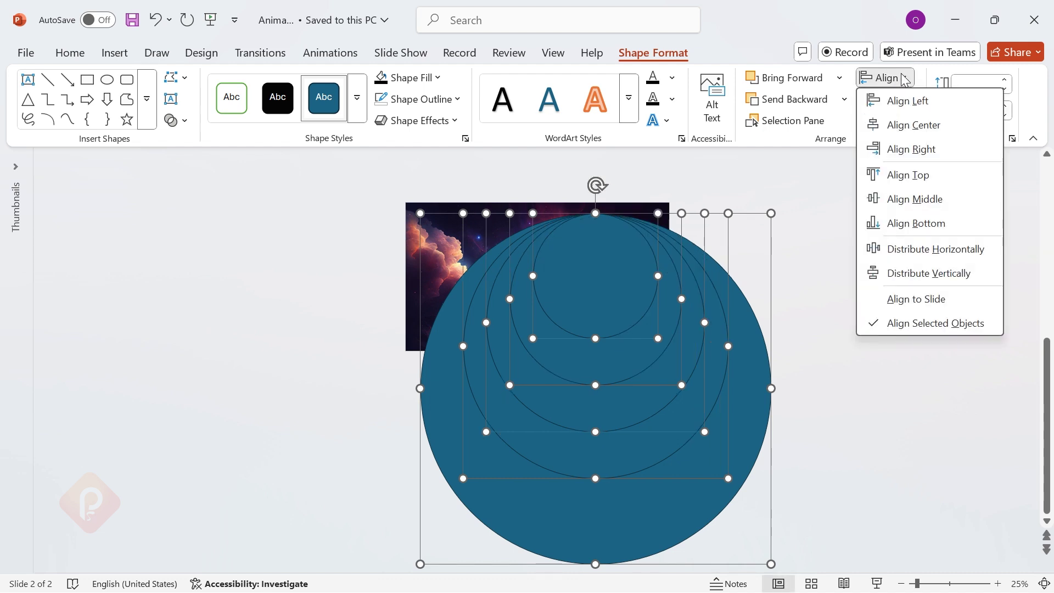
{"action": "left_click", "coordinate": [938, 208]}
Group the circles, center the group on the slide, and reopen the Group menu
{"action": "left_click", "coordinate": [887, 99]}
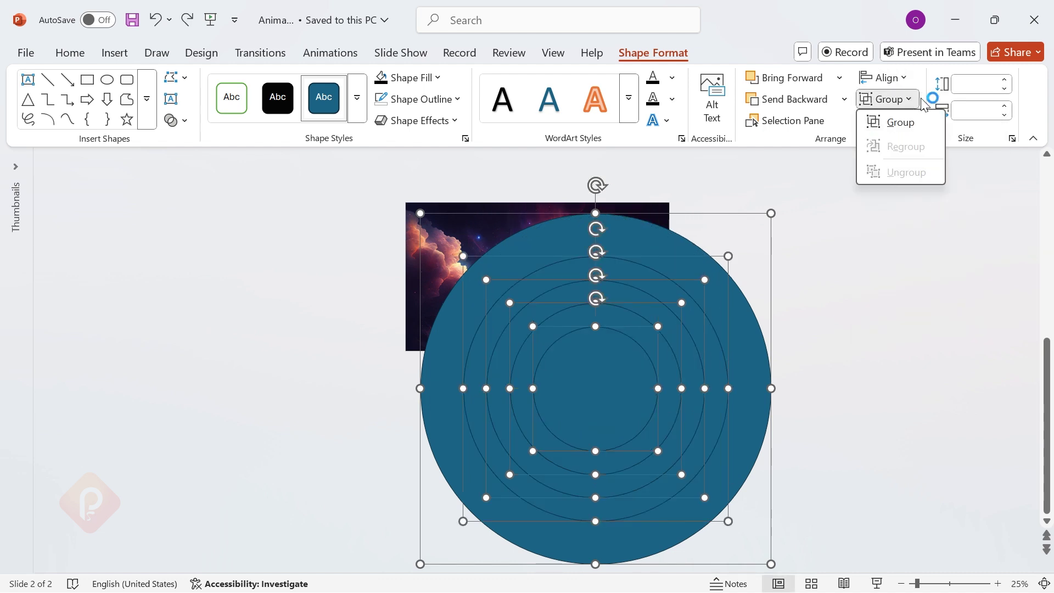
{"action": "left_click", "coordinate": [901, 122]}
{"action": "left_click", "coordinate": [900, 78]}
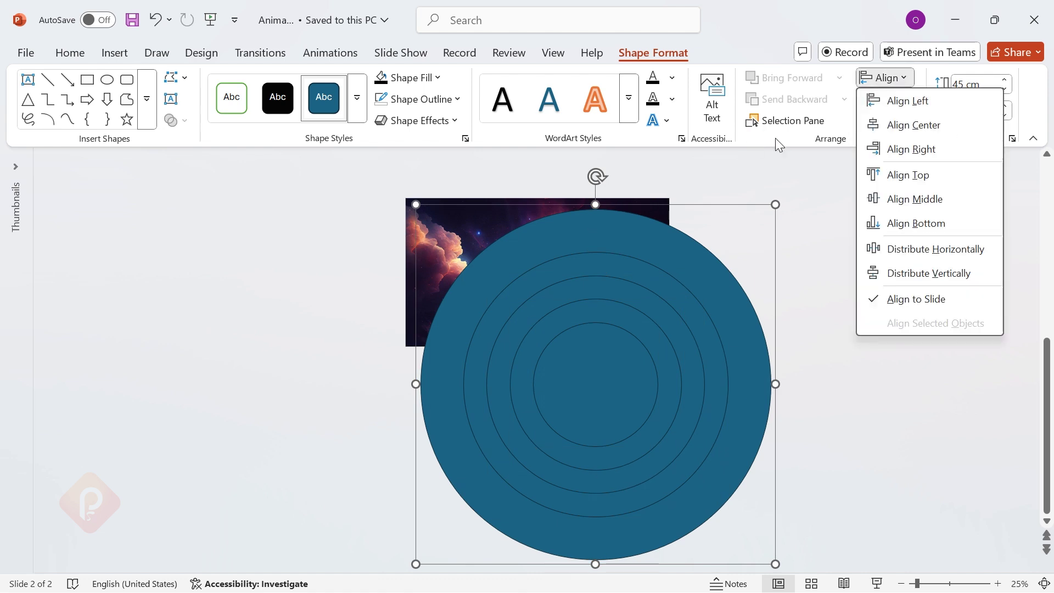
{"action": "left_click", "coordinate": [914, 123]}
{"action": "left_click", "coordinate": [905, 80]}
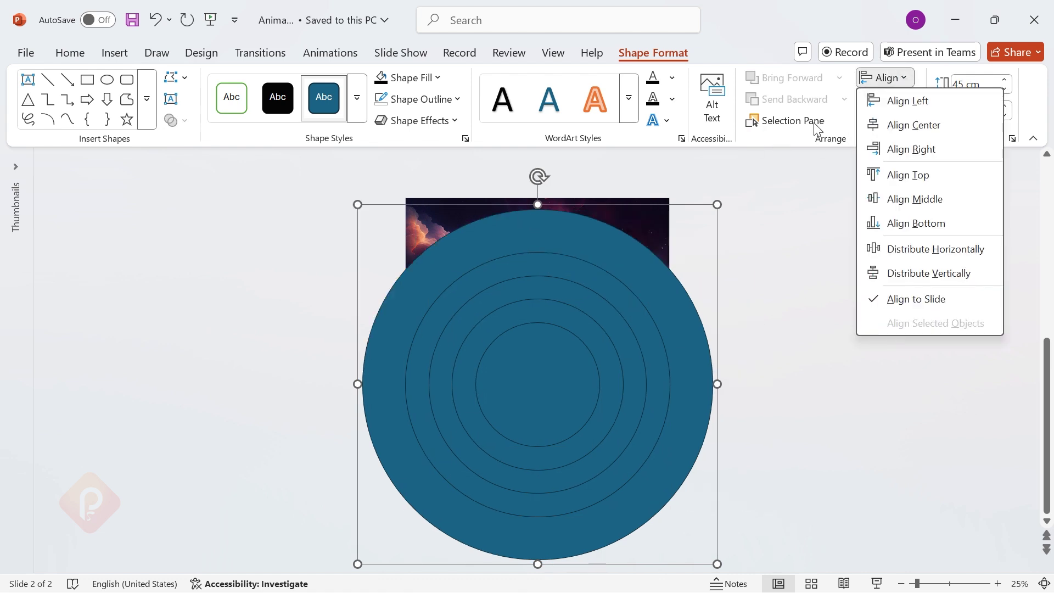
{"action": "left_click", "coordinate": [928, 199]}
{"action": "scroll", "coordinate": [749, 294], "scroll_direction": "up", "scroll_amount": 1}
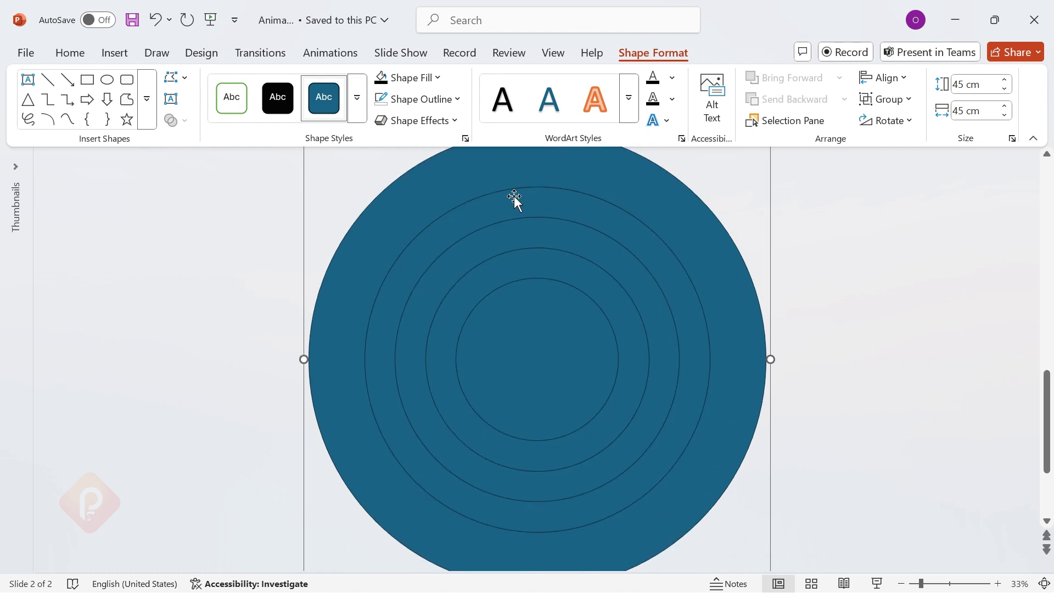
{"action": "left_click", "coordinate": [917, 101]}
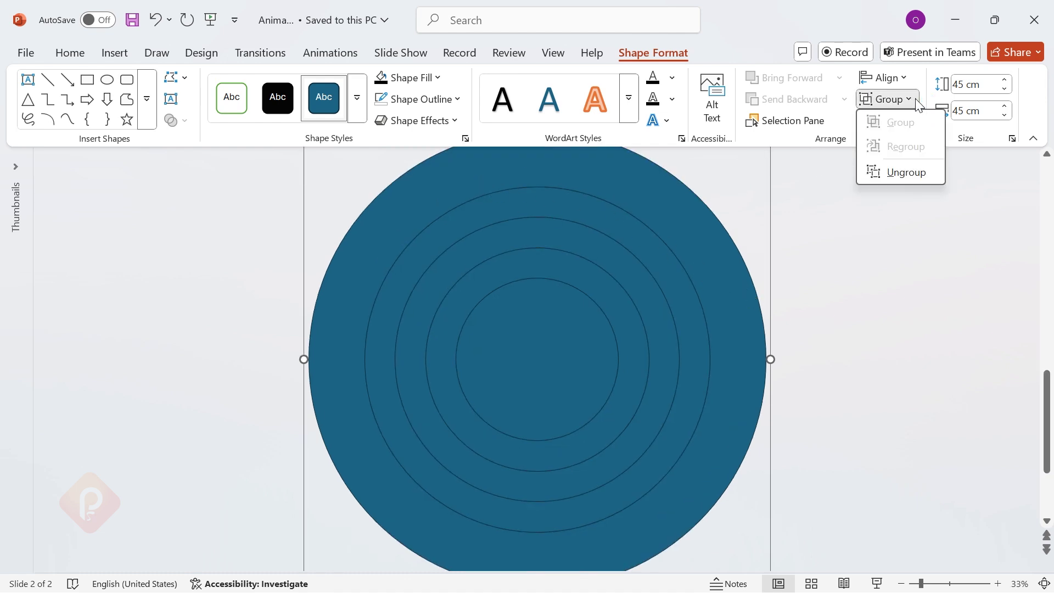
Ungroup the circles, set No Outline, and give them Slide background fill
{"action": "left_click", "coordinate": [895, 174]}
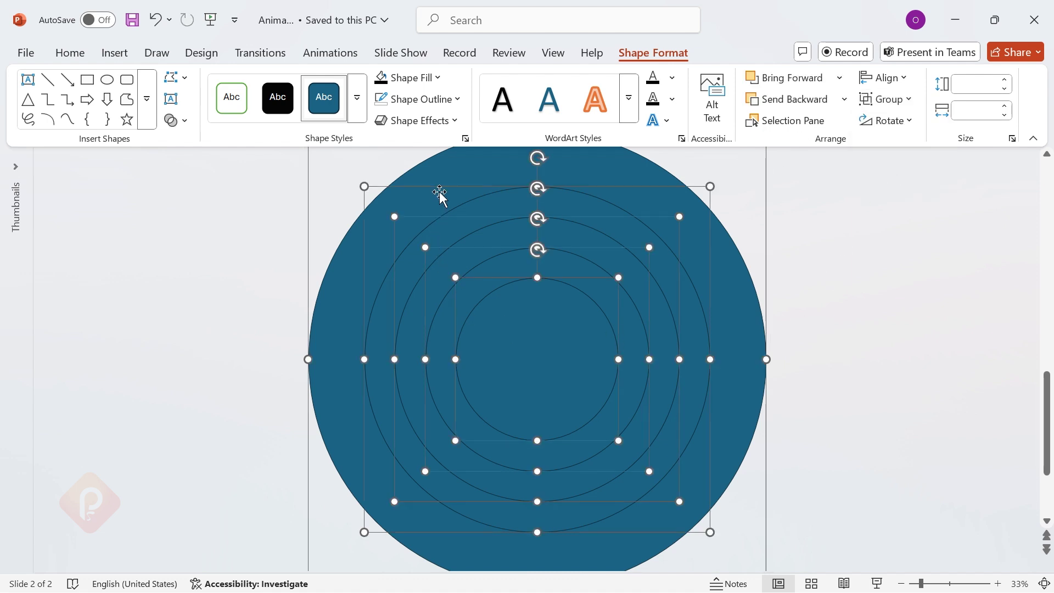
{"action": "left_click", "coordinate": [457, 99]}
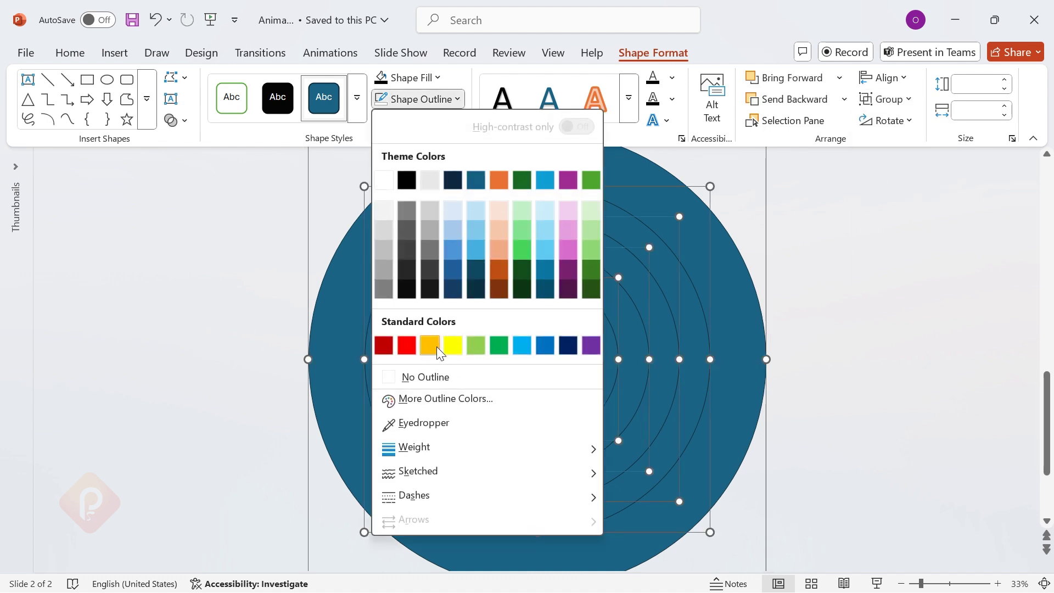
{"action": "left_click", "coordinate": [442, 376]}
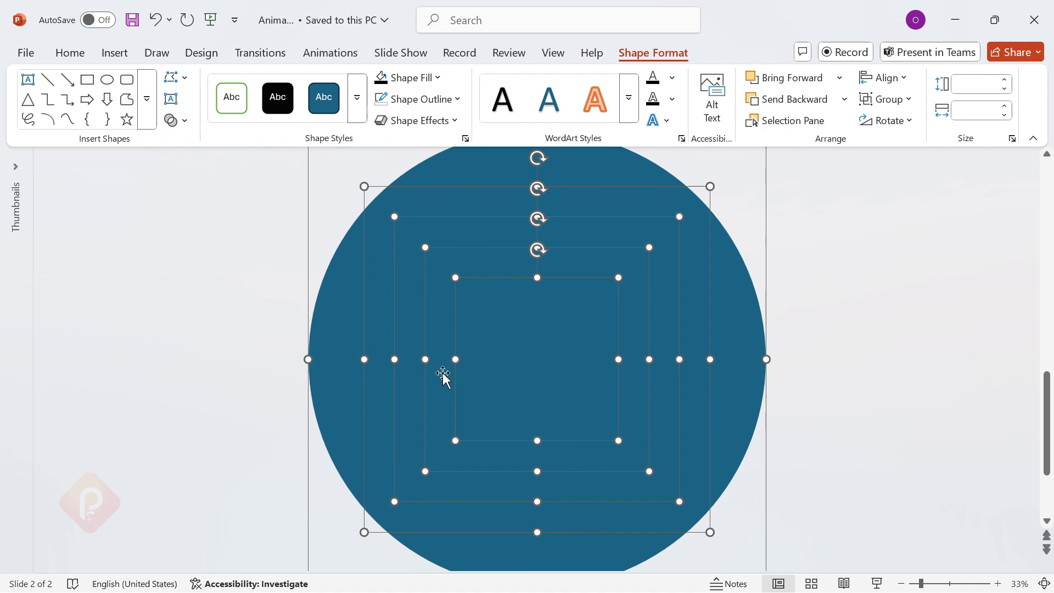
{"action": "right_click", "coordinate": [532, 329]}
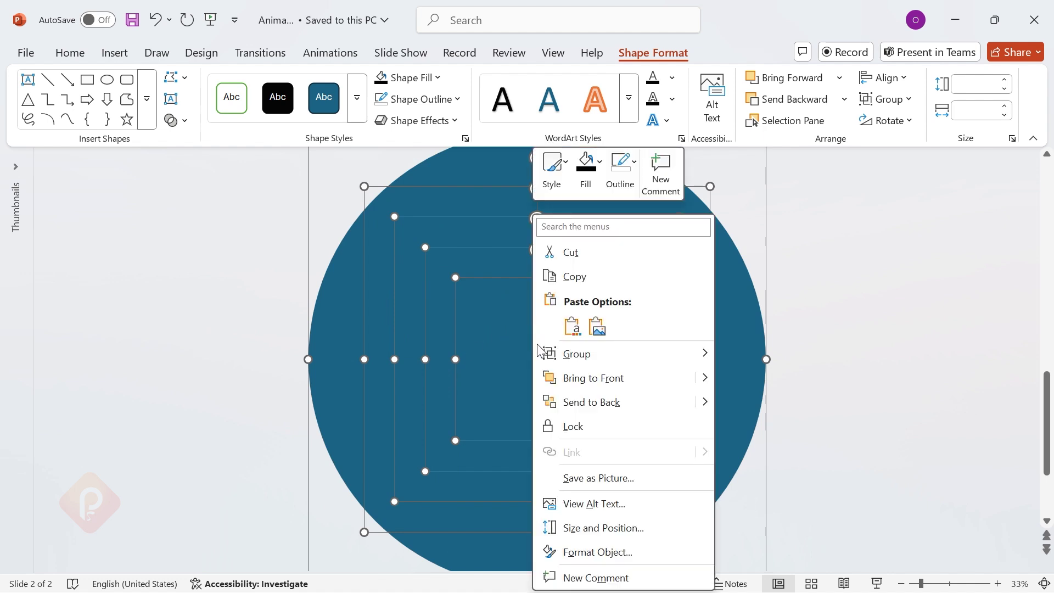
{"action": "left_click", "coordinate": [618, 552]}
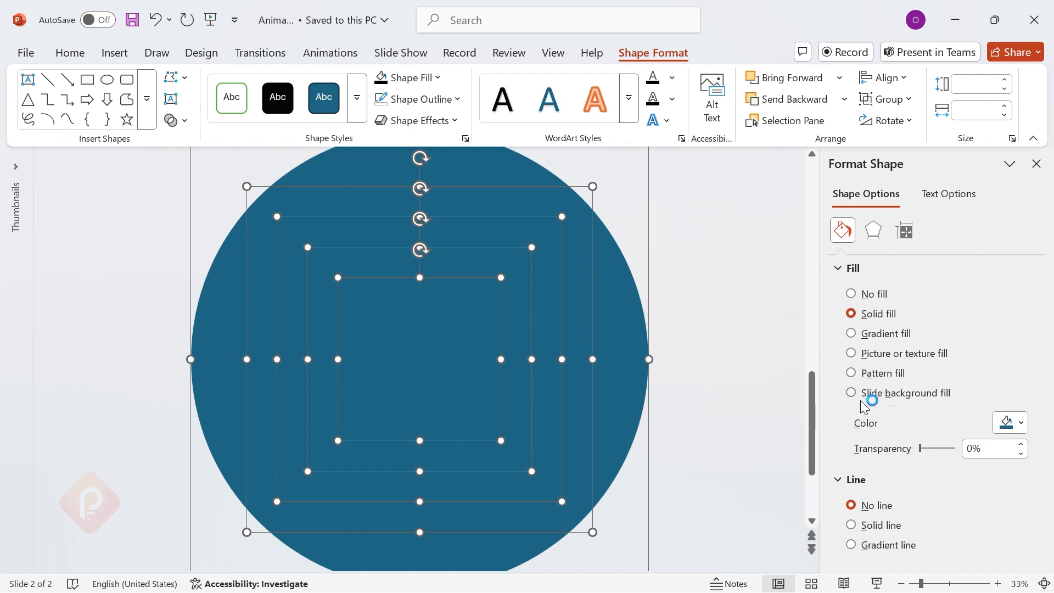
{"action": "left_click", "coordinate": [886, 399]}
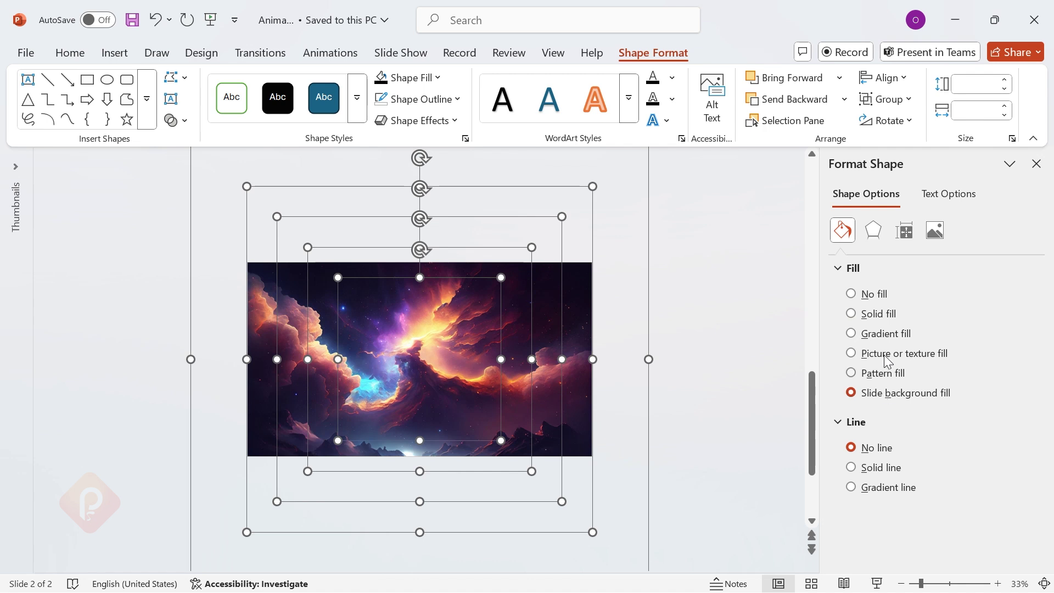
Apply the middle Inner shadow preset with 30% transparency and 60 pt blur
{"action": "left_click", "coordinate": [868, 233]}
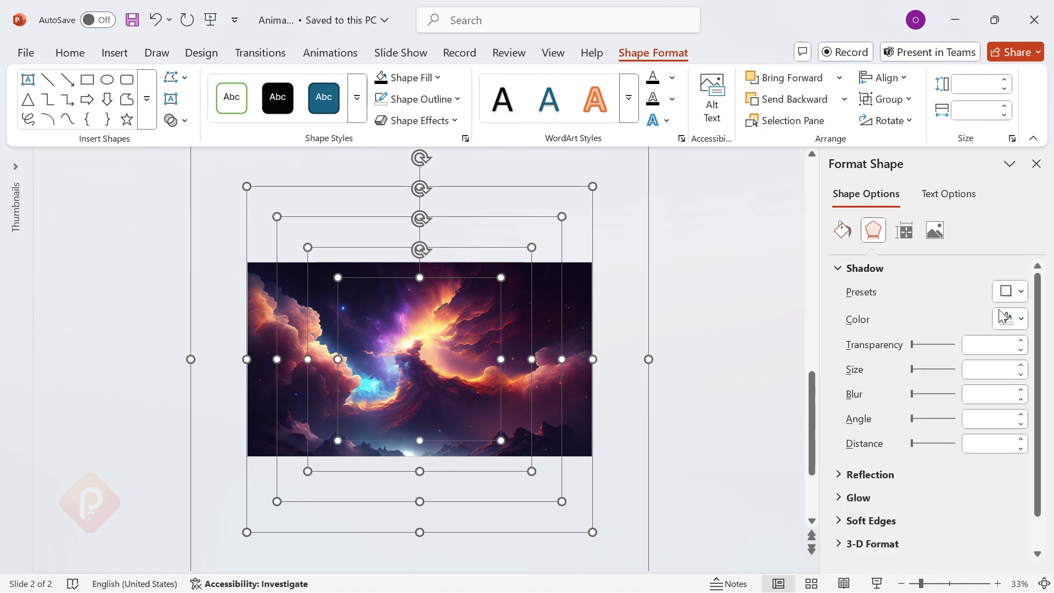
{"action": "left_click", "coordinate": [1023, 294]}
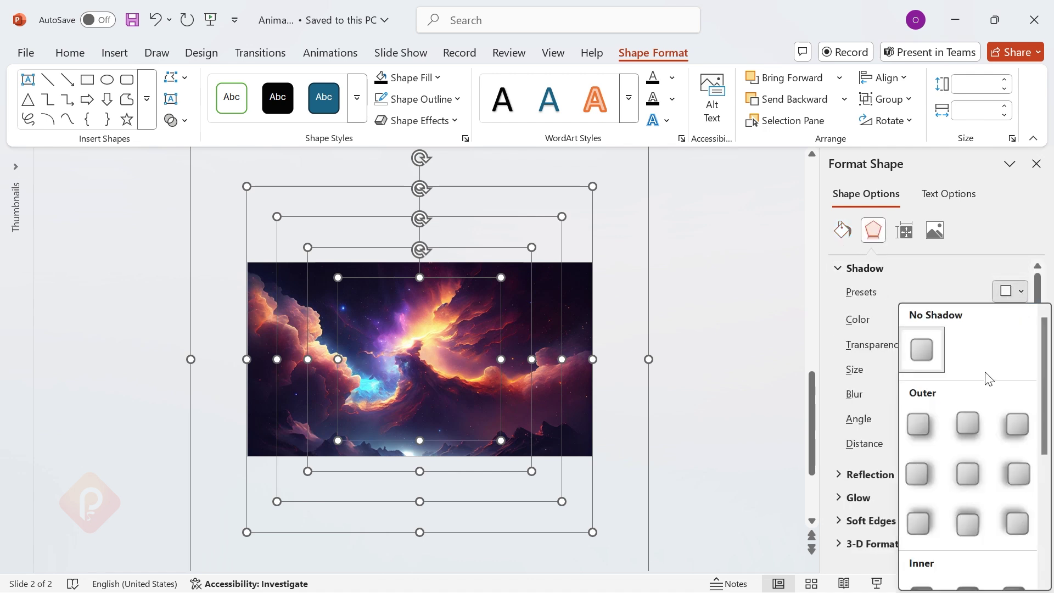
{"action": "scroll", "coordinate": [983, 379], "scroll_direction": "down", "scroll_amount": 3}
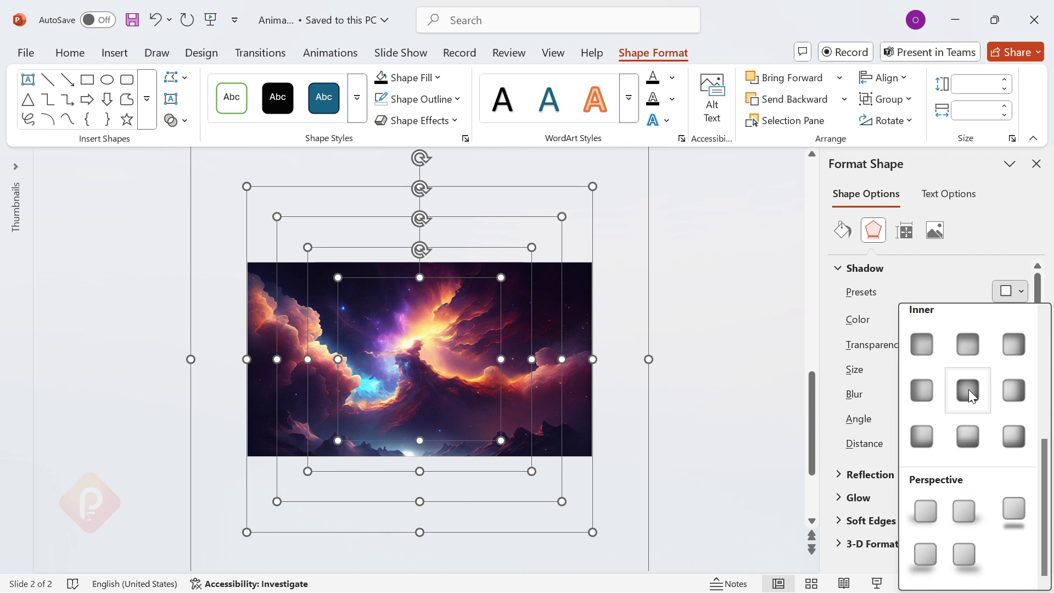
{"action": "left_click", "coordinate": [969, 390]}
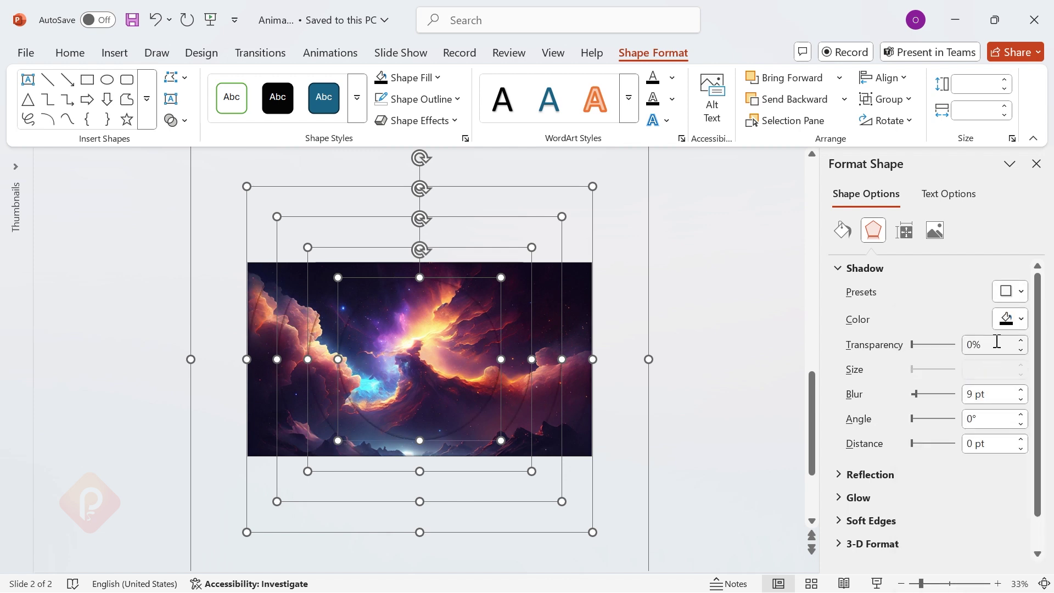
{"action": "left_click_drag", "start_coordinate": [997, 344], "coordinate": [955, 350]}
{"action": "type", "text": "30"}
{"action": "left_click_drag", "start_coordinate": [1000, 395], "coordinate": [921, 396]}
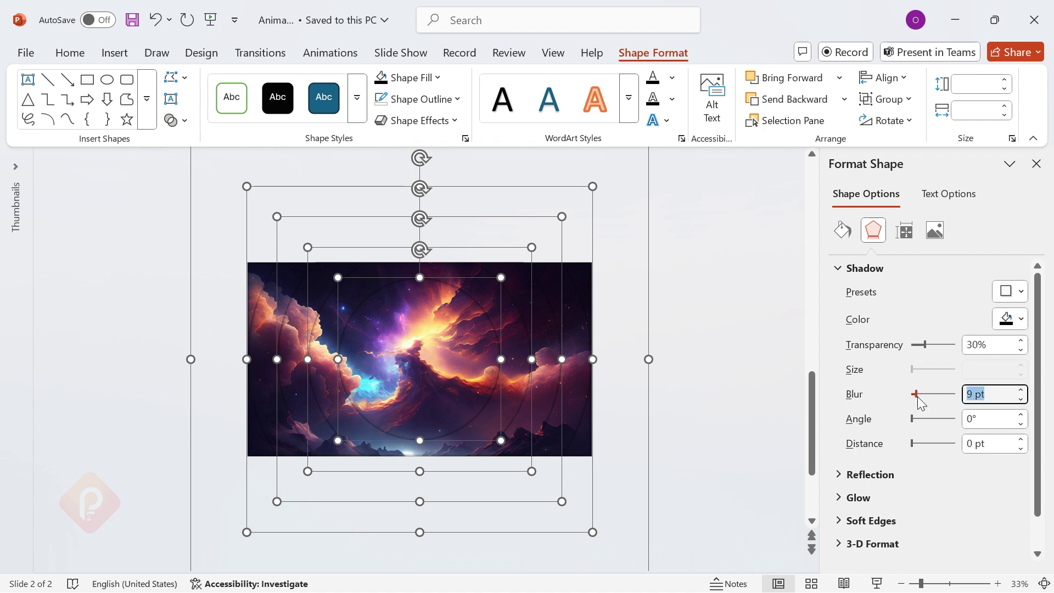
{"action": "type", "text": "60"}
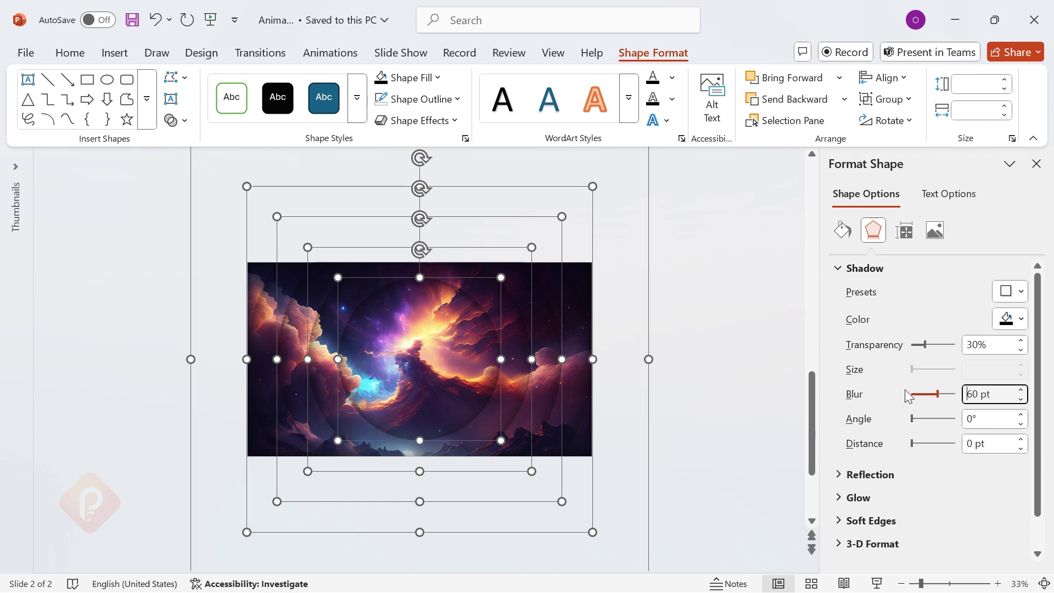
Close the Format Shape pane and deselect everything to view the shadowed rings
{"action": "left_click", "coordinate": [1038, 164]}
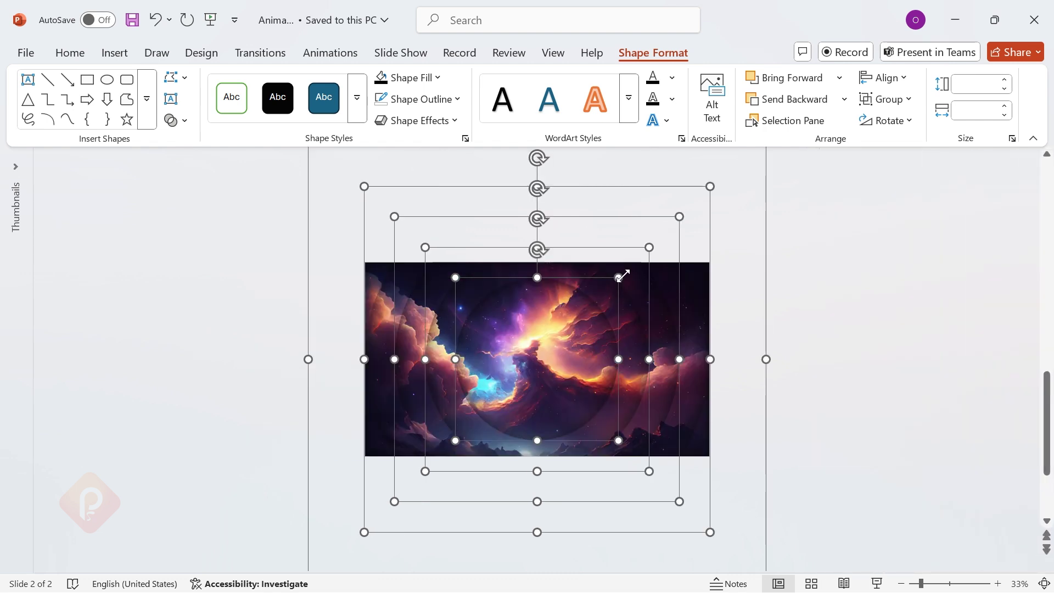
{"action": "scroll", "coordinate": [624, 275], "scroll_direction": "up", "scroll_amount": 4}
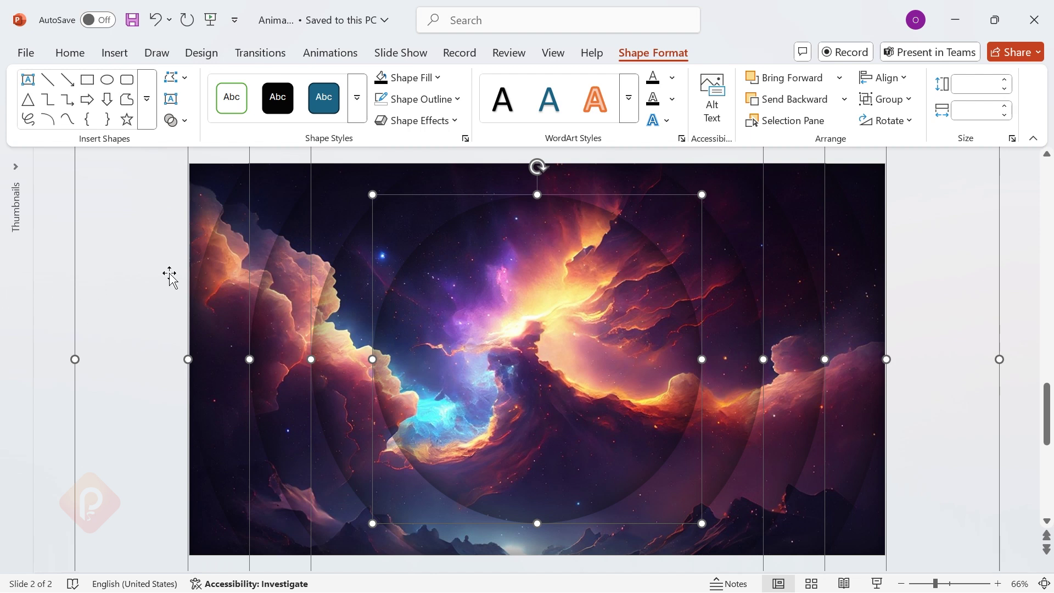
{"action": "left_click", "coordinate": [1015, 302]}
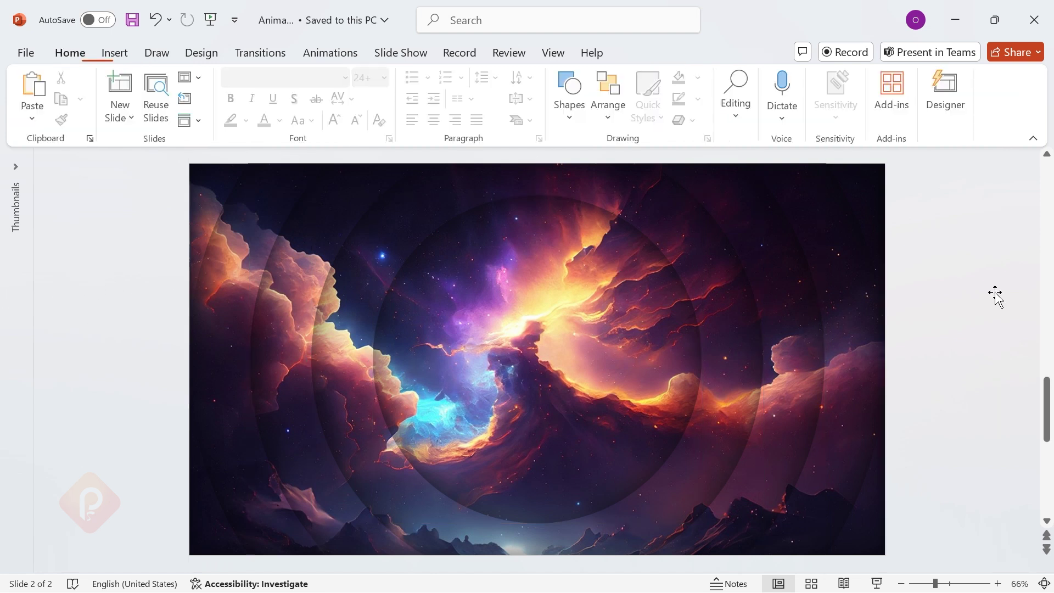
{"action": "left_click", "coordinate": [238, 223]}
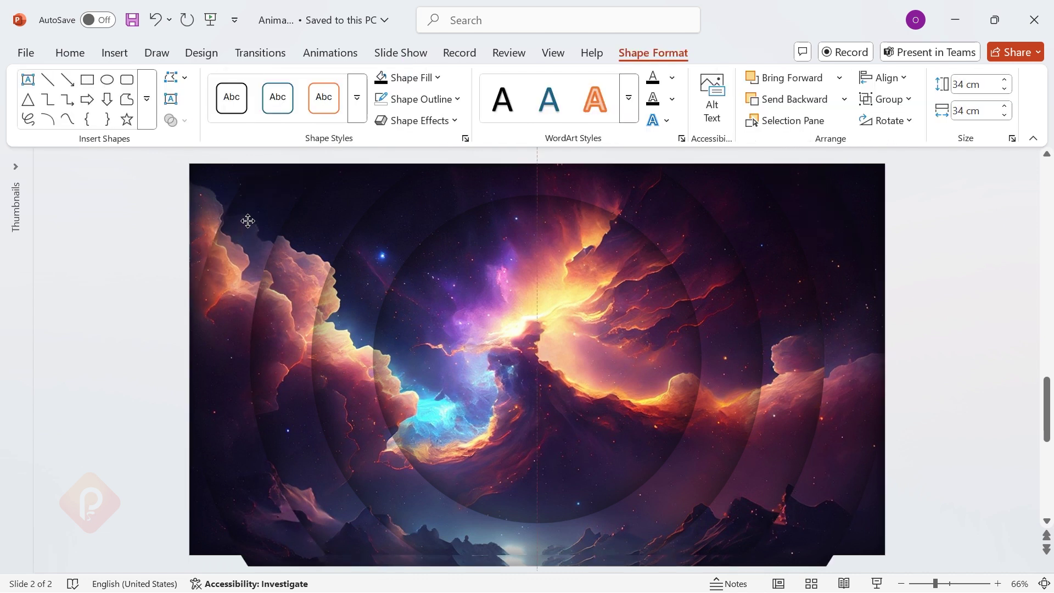
{"action": "key", "text": "Escape"}
Draw a rounded rectangle, enlarge its corner rounding, and size it 22.6 × 22.6 cm
{"action": "left_click", "coordinate": [572, 117]}
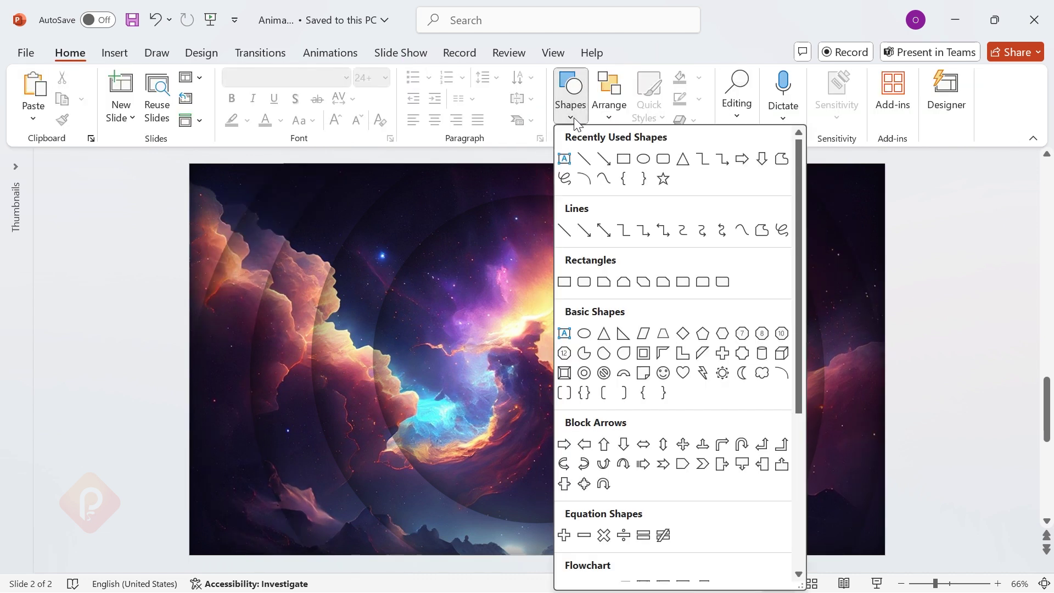
{"action": "left_click", "coordinate": [662, 164]}
{"action": "mouse_move", "coordinate": [423, 240]}
{"action": "left_mouse_down"}
{"action": "mouse_move", "coordinate": [556, 430]}
{"action": "mouse_move", "coordinate": [791, 568]}
{"action": "left_mouse_up"}
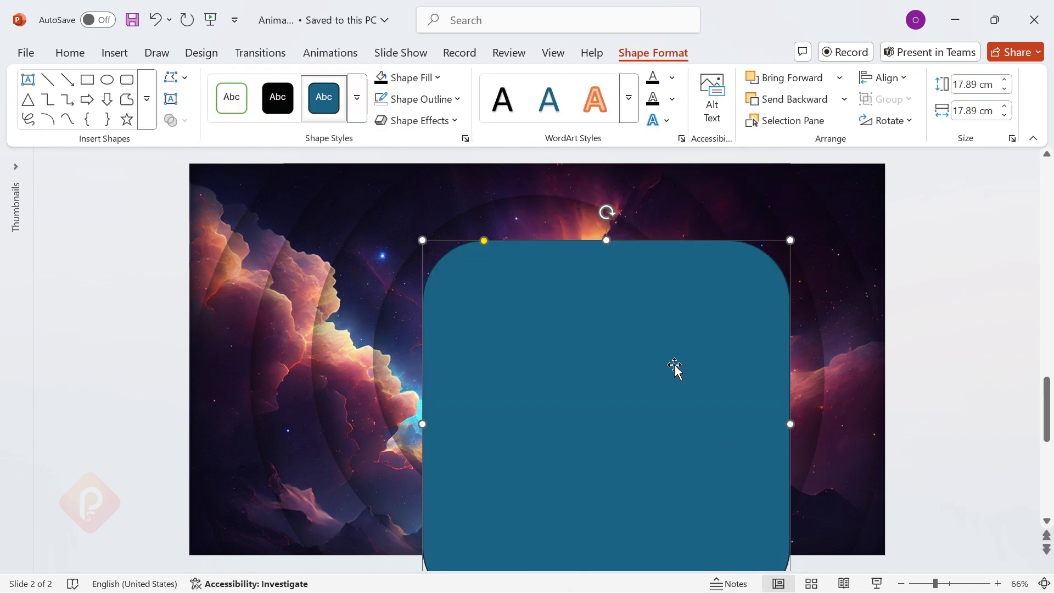
{"action": "left_click_drag", "start_coordinate": [484, 240], "coordinate": [533, 244]}
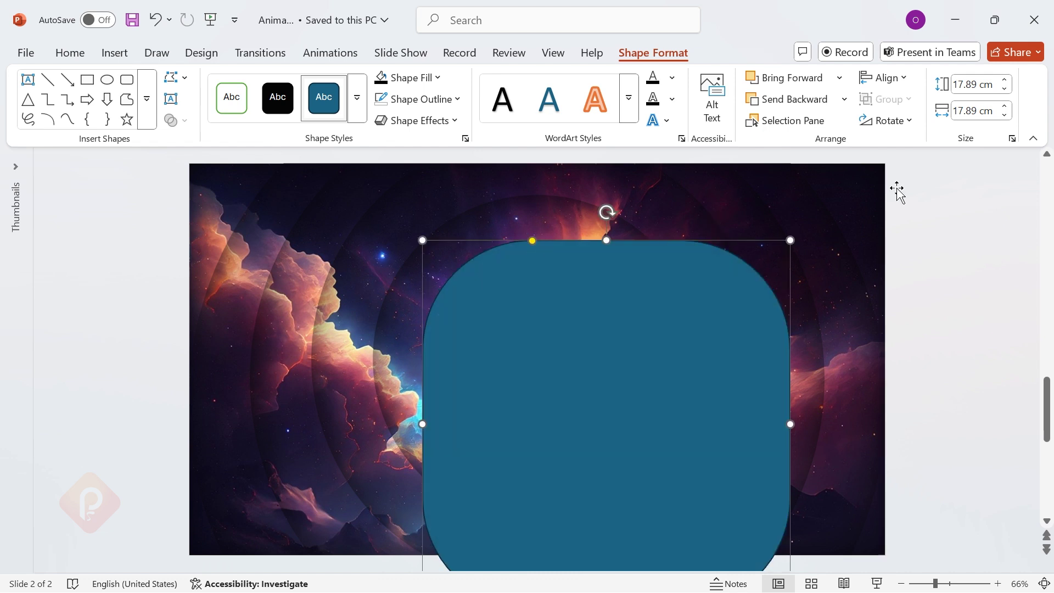
{"action": "left_click", "coordinate": [972, 85]}
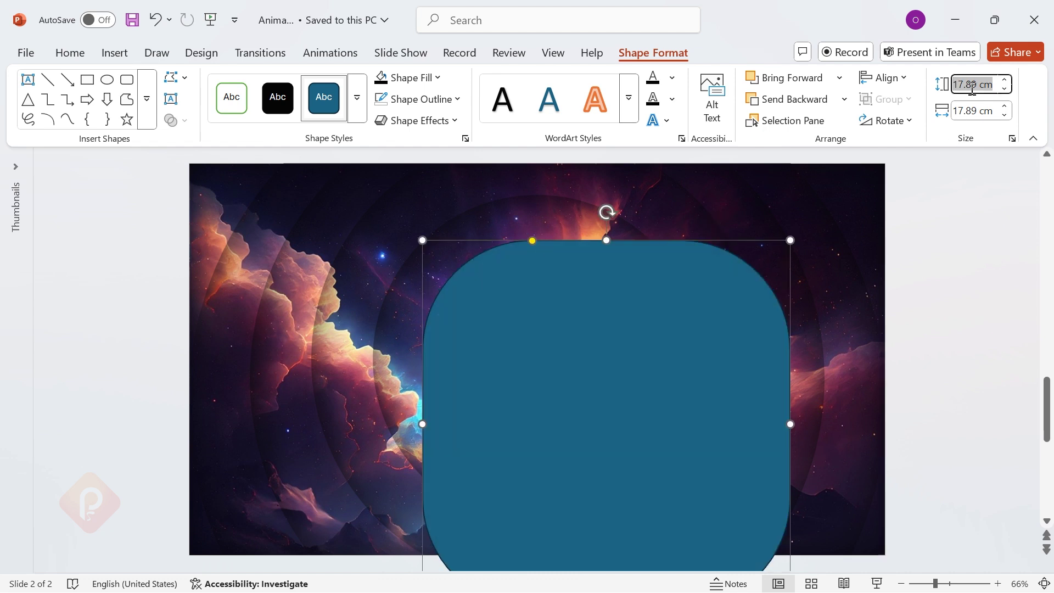
{"action": "type", "text": "22.6"}
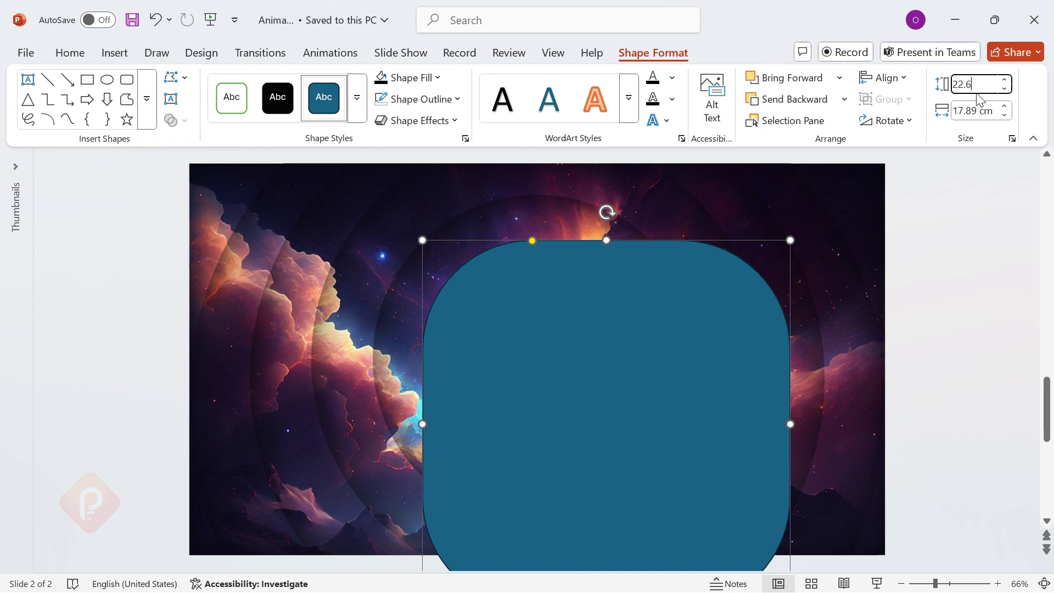
{"action": "left_click", "coordinate": [986, 117]}
{"action": "type", "text": "22.6"}
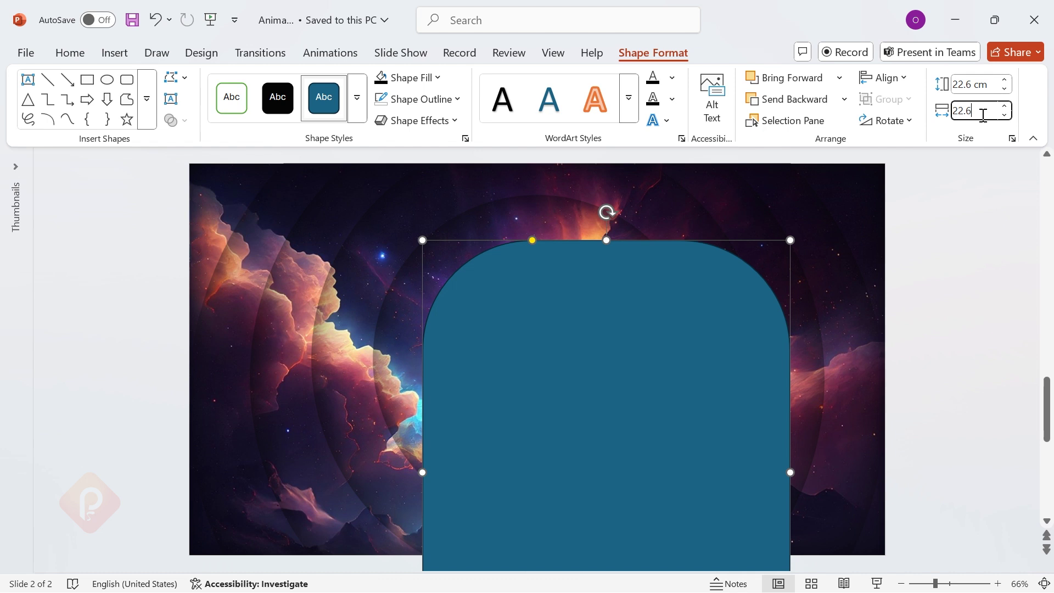
{"action": "key", "text": "Return"}
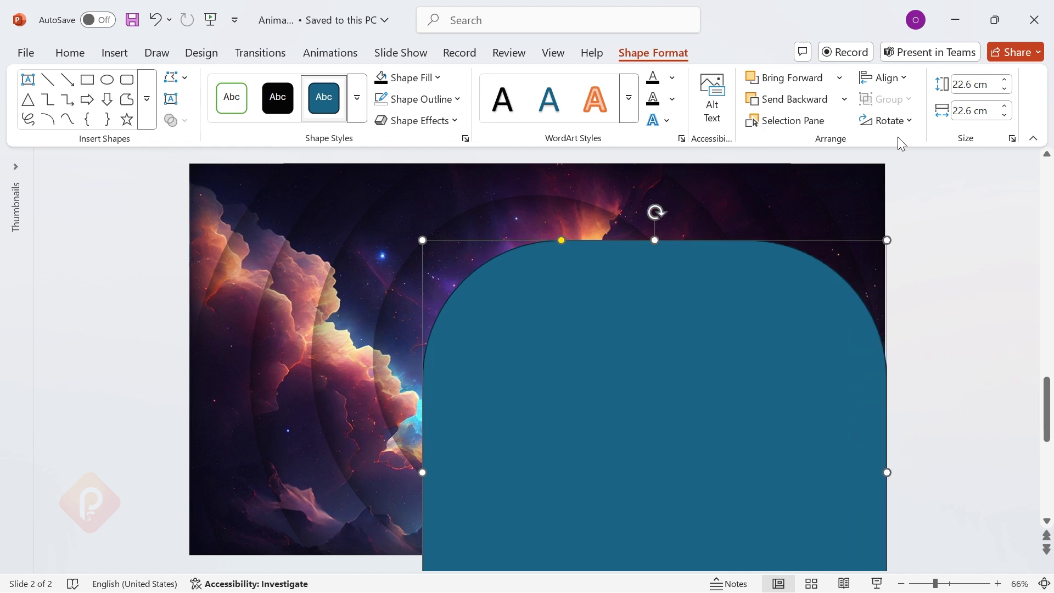
Give the rounded square No fill and a white outline at 85% transparency
{"action": "right_click", "coordinate": [646, 301]}
{"action": "left_click", "coordinate": [730, 555]}
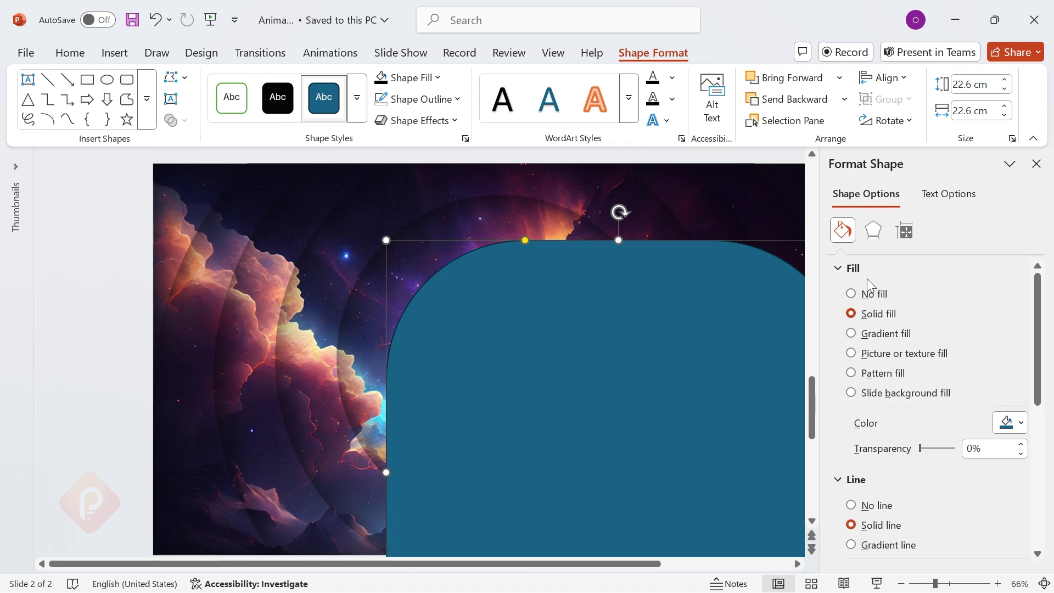
{"action": "left_click", "coordinate": [852, 295]}
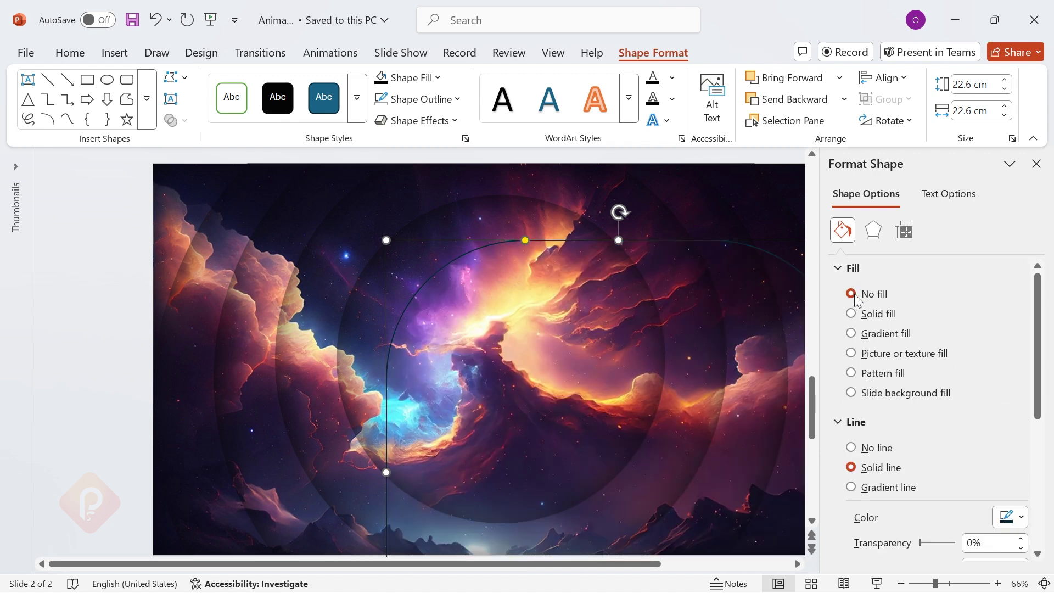
{"action": "left_click_drag", "start_coordinate": [1038, 297], "coordinate": [1037, 366]}
{"action": "left_click", "coordinate": [1023, 376]}
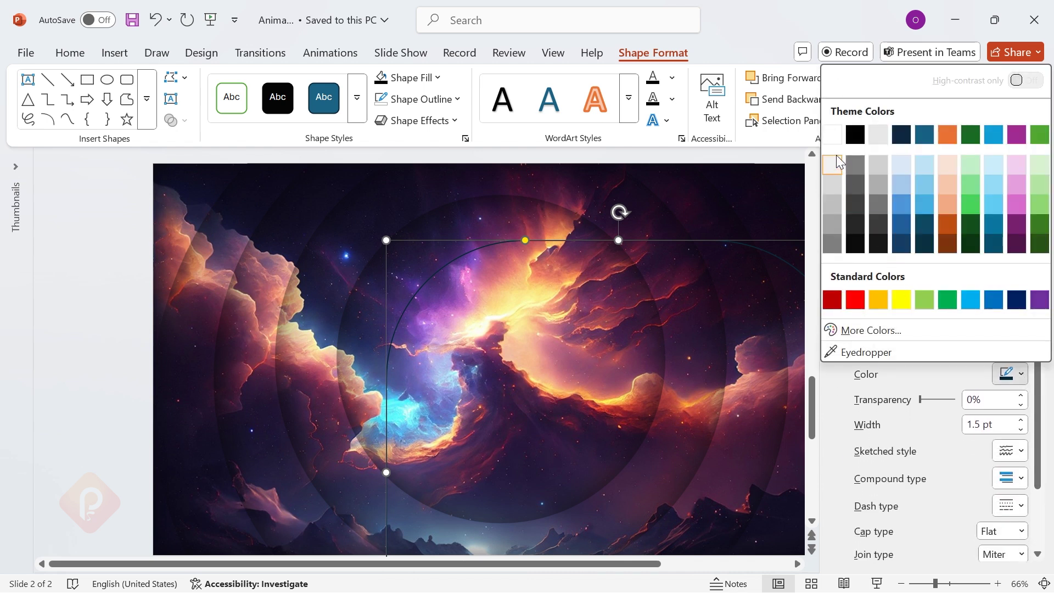
{"action": "left_click", "coordinate": [833, 134]}
{"action": "left_click", "coordinate": [988, 399]}
{"action": "type", "text": "85"}
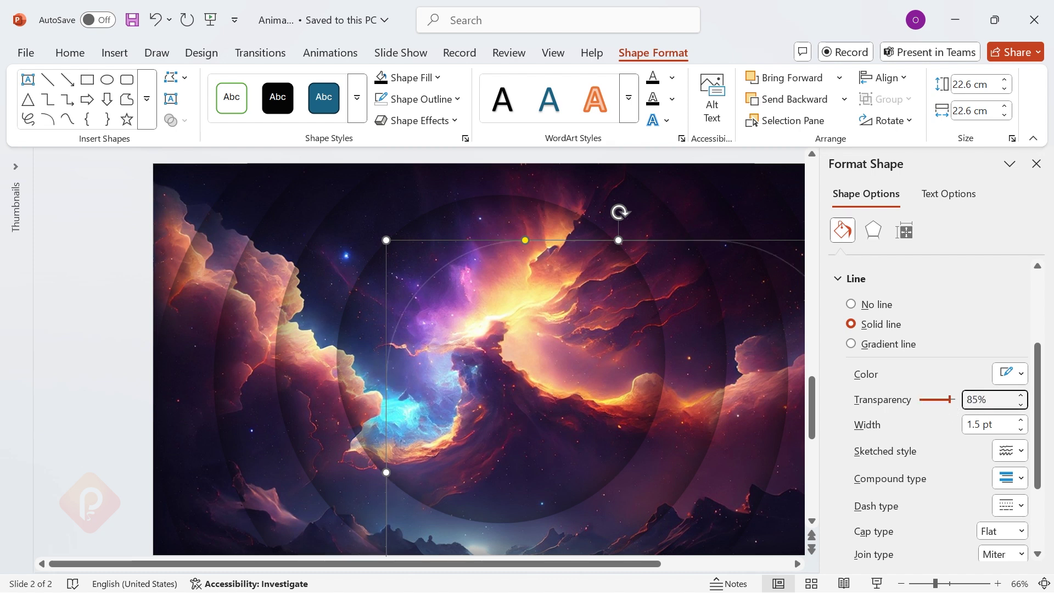
Set the rounded square's rotation to 317°, close the pane, and reselect it
{"action": "left_click", "coordinate": [874, 233]}
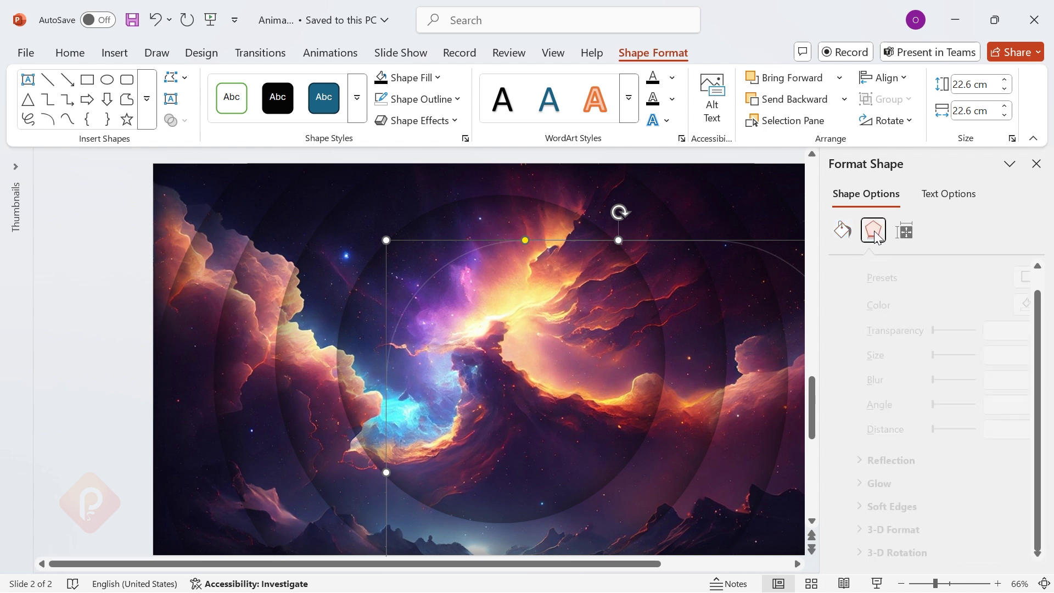
{"action": "left_click", "coordinate": [905, 232]}
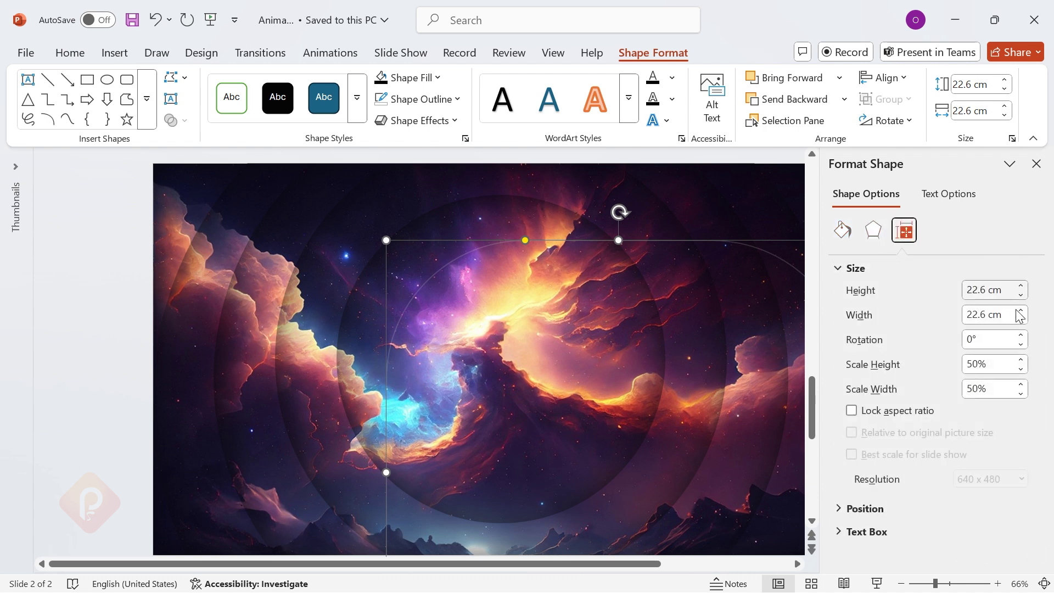
{"action": "left_click", "coordinate": [1005, 337]}
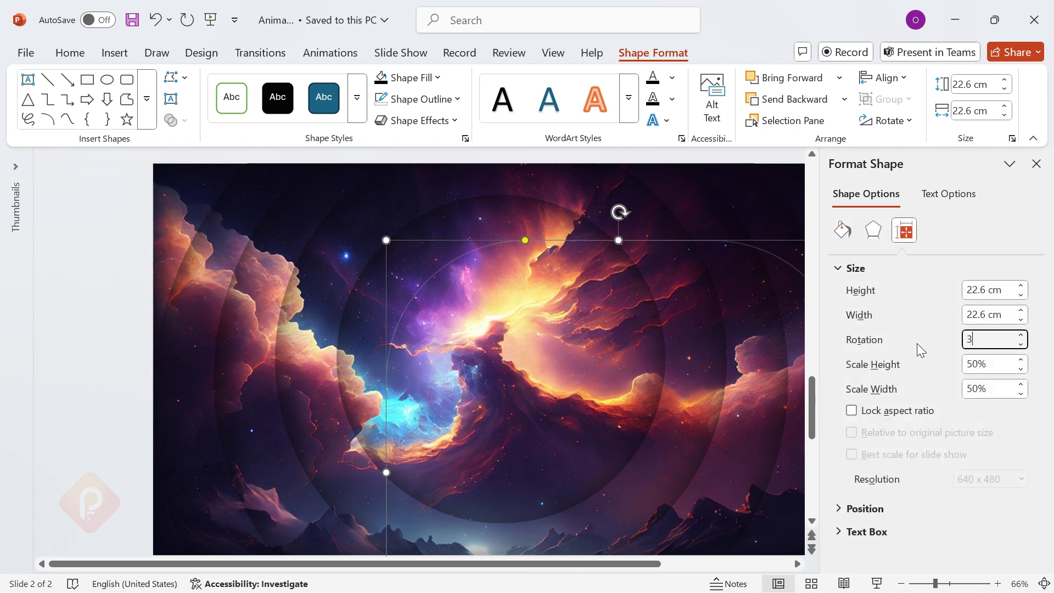
{"action": "key", "text": "Return"}
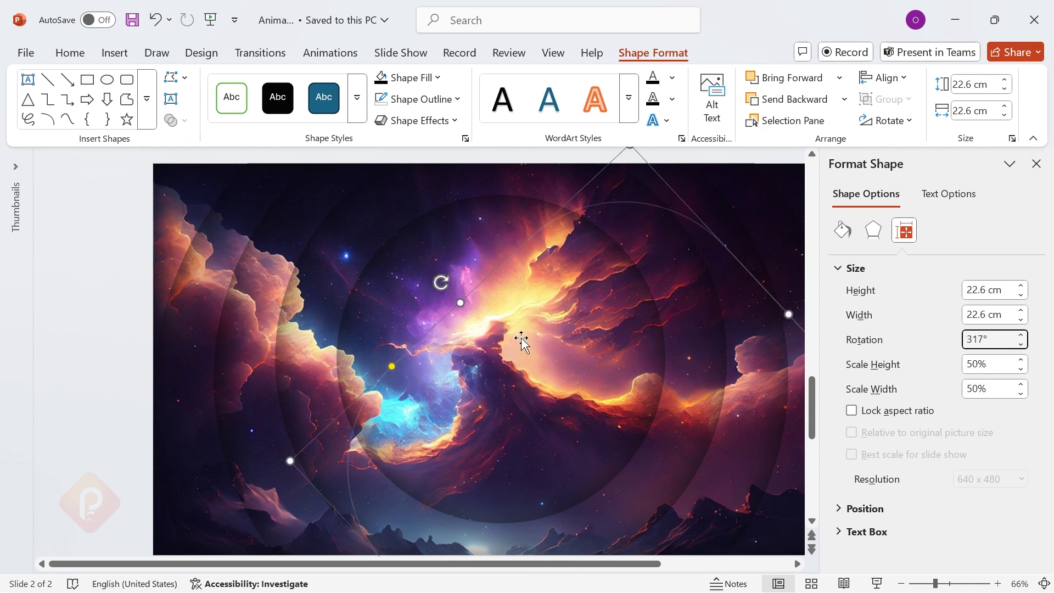
{"action": "left_click", "coordinate": [1037, 164]}
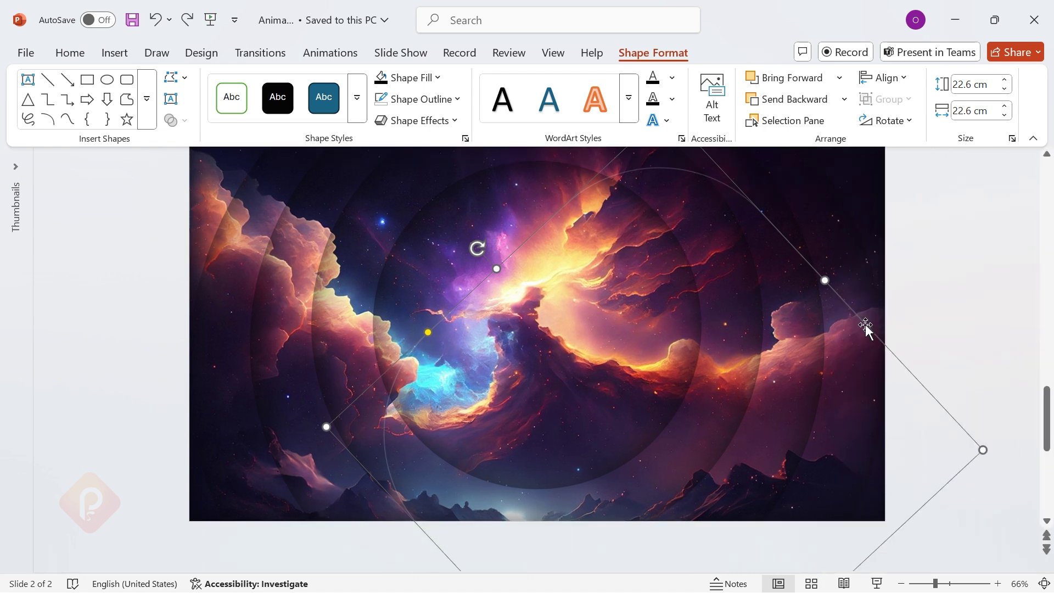
{"action": "scroll", "coordinate": [856, 245], "scroll_direction": "up", "scroll_amount": 1}
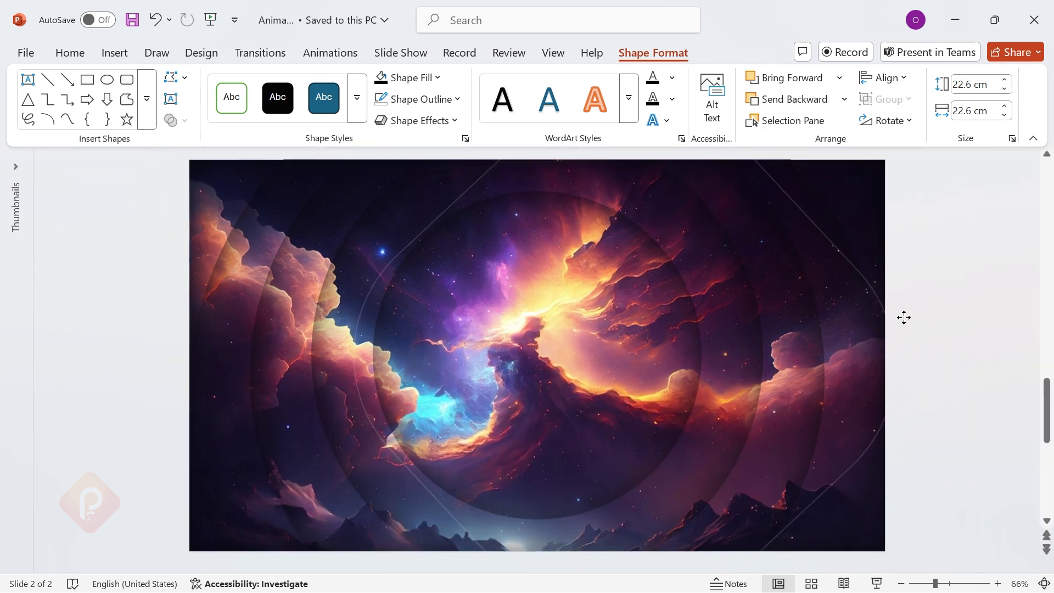
{"action": "left_click", "coordinate": [900, 332]}
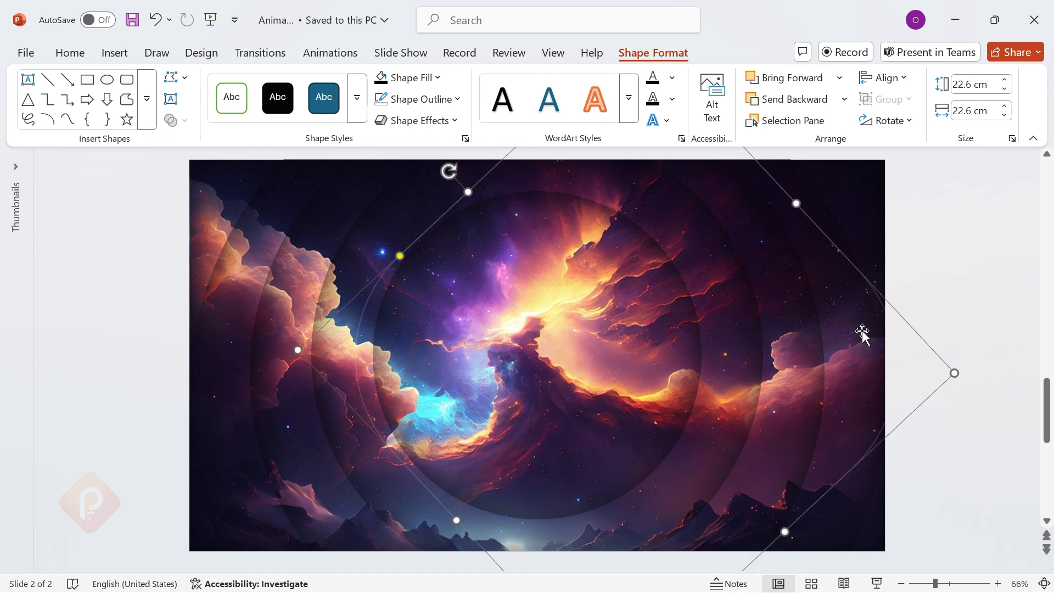
Apply the Spin emphasis animation to the tilted outline
{"action": "left_click", "coordinate": [331, 58]}
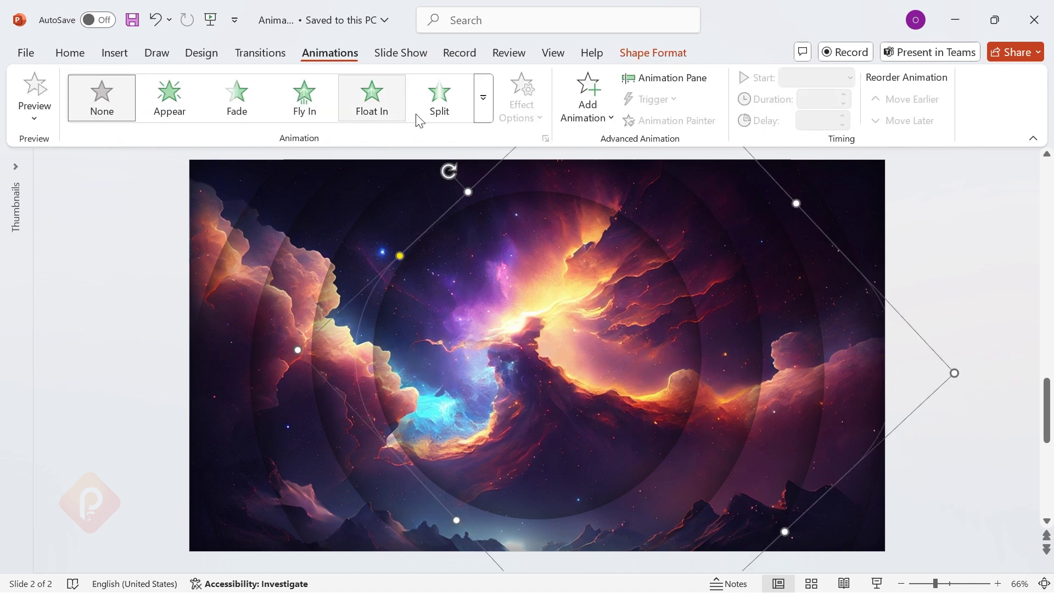
{"action": "left_click", "coordinate": [480, 112]}
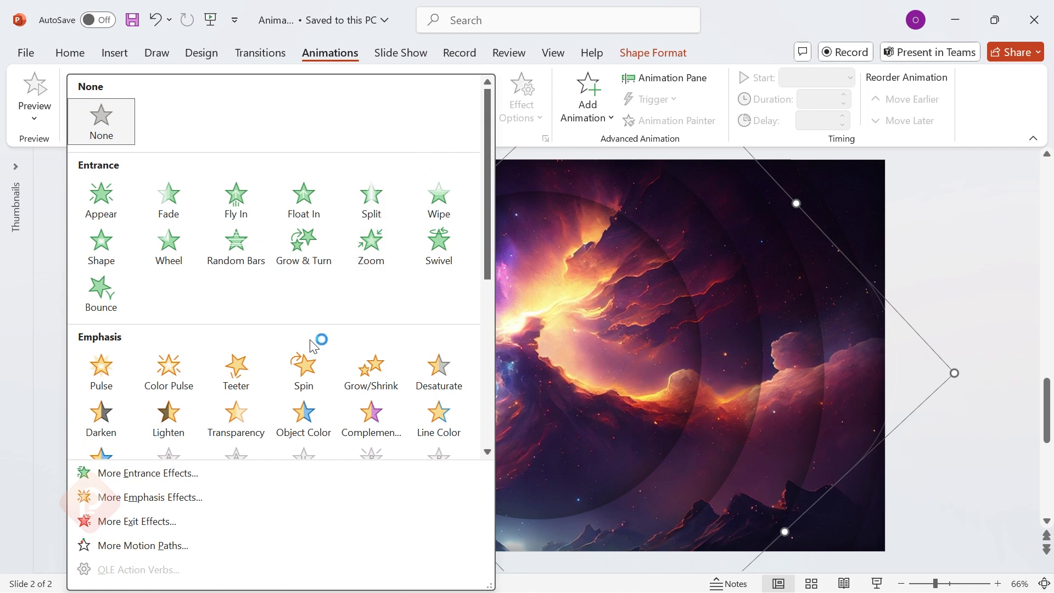
{"action": "left_click", "coordinate": [297, 380]}
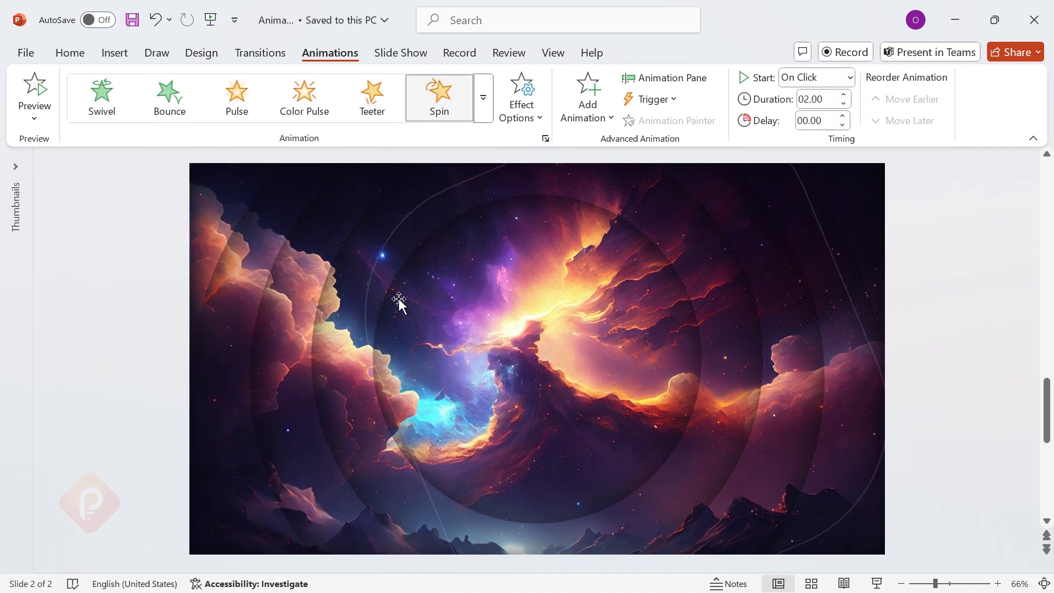
Time the Spin to start With Previous, last 20 seconds, and repeat until end of slide
{"action": "left_click", "coordinate": [681, 90]}
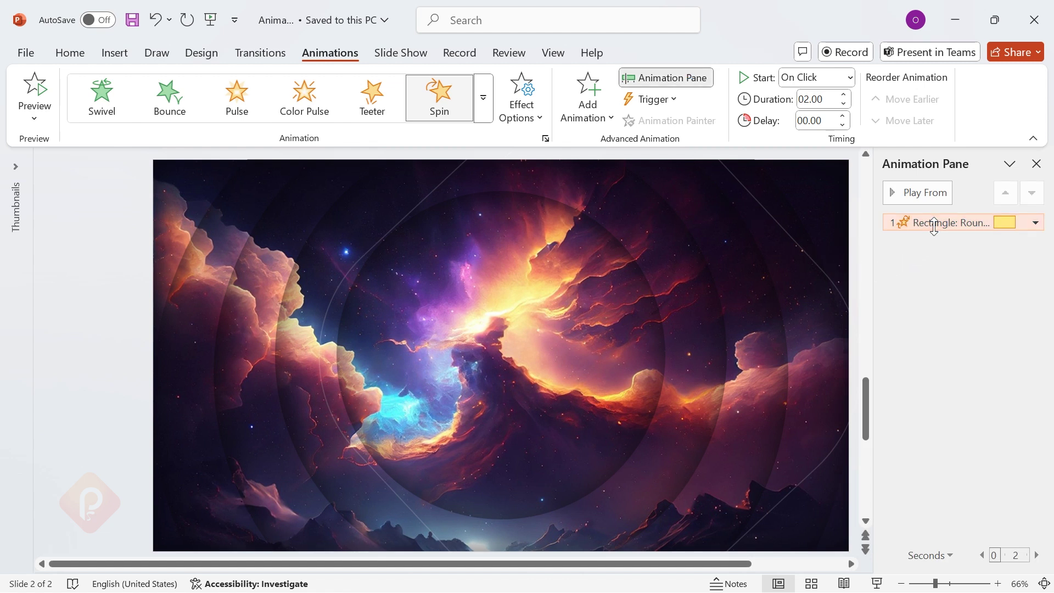
{"action": "right_click", "coordinate": [938, 228]}
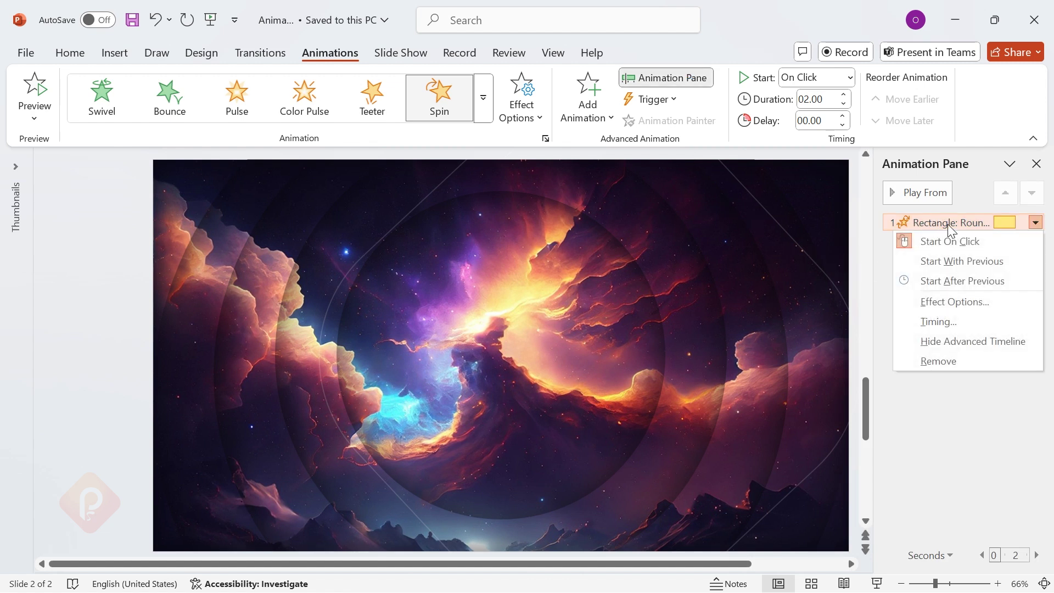
{"action": "left_click", "coordinate": [985, 297]}
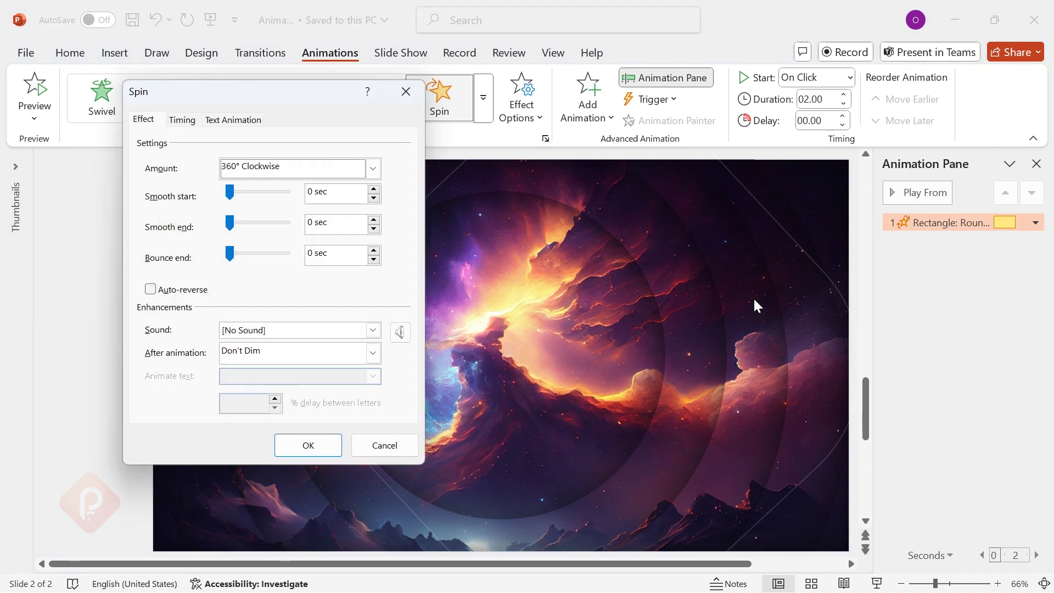
{"action": "left_click", "coordinate": [183, 120]}
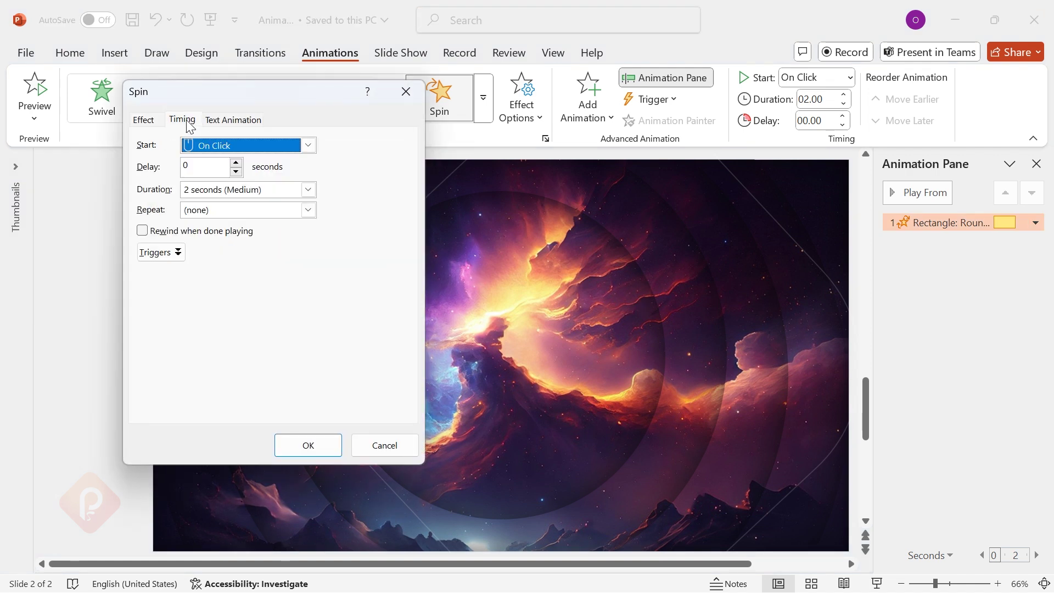
{"action": "left_click", "coordinate": [309, 144]}
{"action": "left_click", "coordinate": [264, 176]}
{"action": "left_click", "coordinate": [309, 190]}
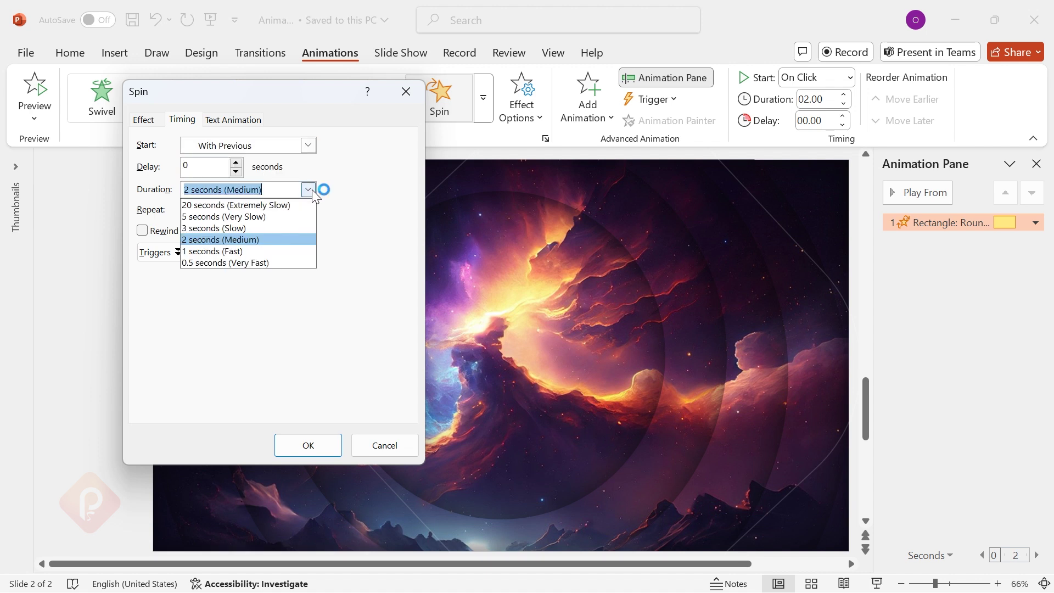
{"action": "left_click", "coordinate": [274, 205]}
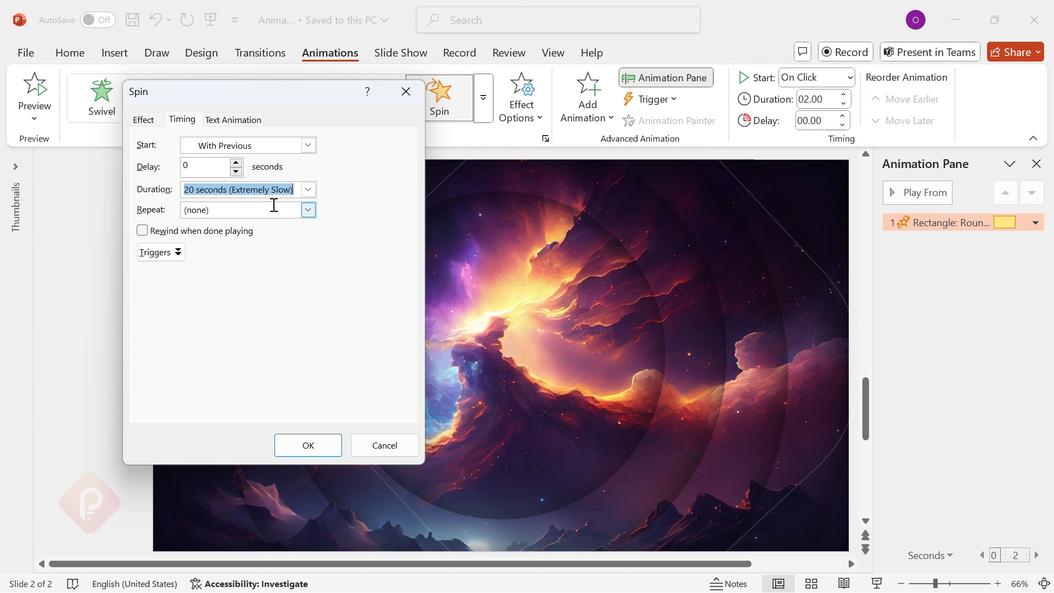
{"action": "left_click", "coordinate": [309, 214]}
{"action": "left_click", "coordinate": [248, 306]}
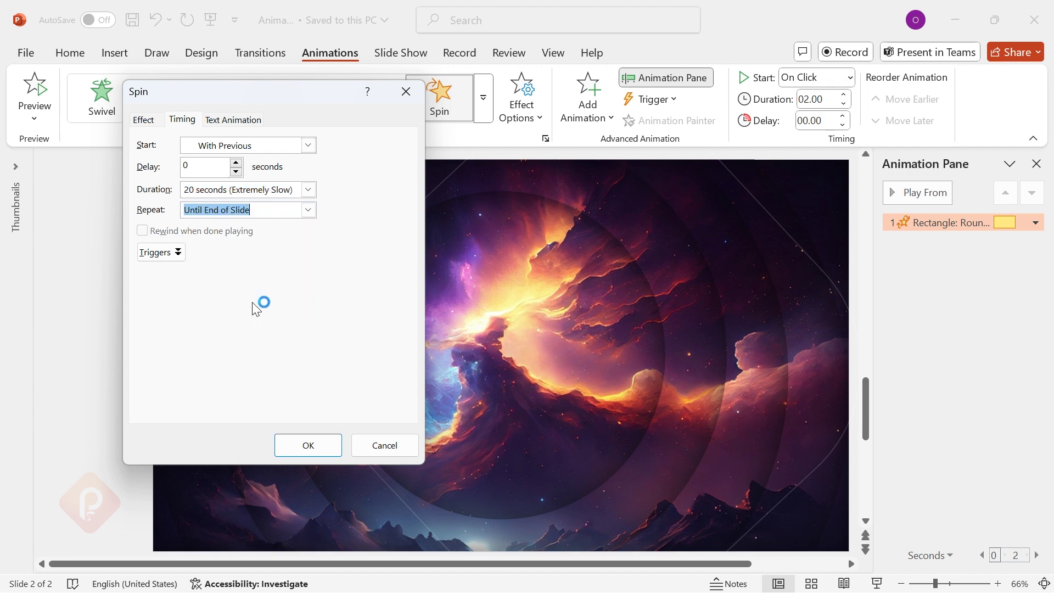
{"action": "left_click", "coordinate": [309, 445]}
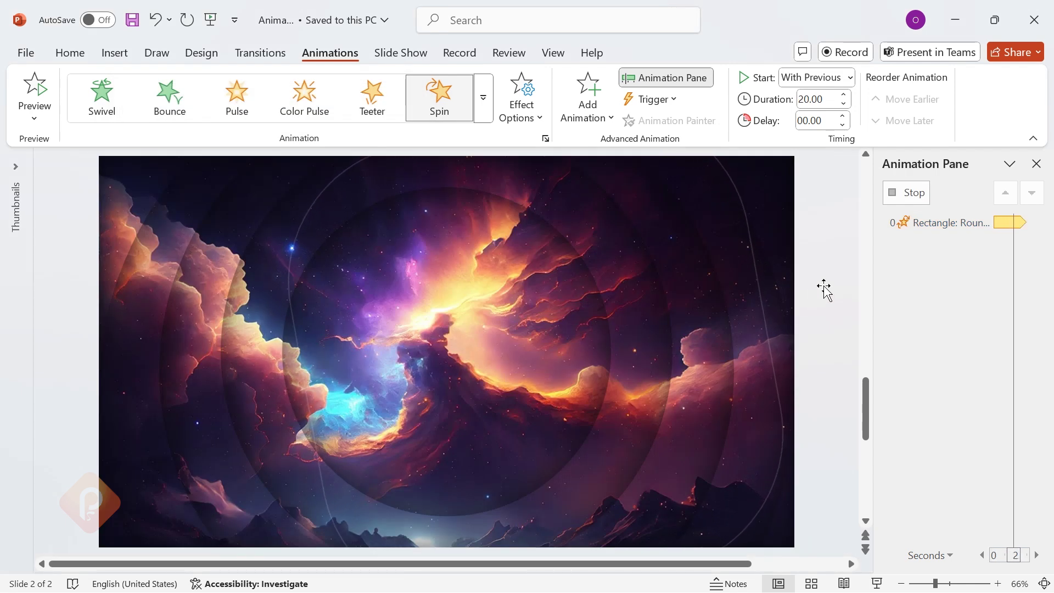
Duplicate the tilted rounded-square outline to the left and make the copy spin counterclockwise
{"action": "left_click", "coordinate": [826, 287]}
{"action": "left_click", "coordinate": [814, 262]}
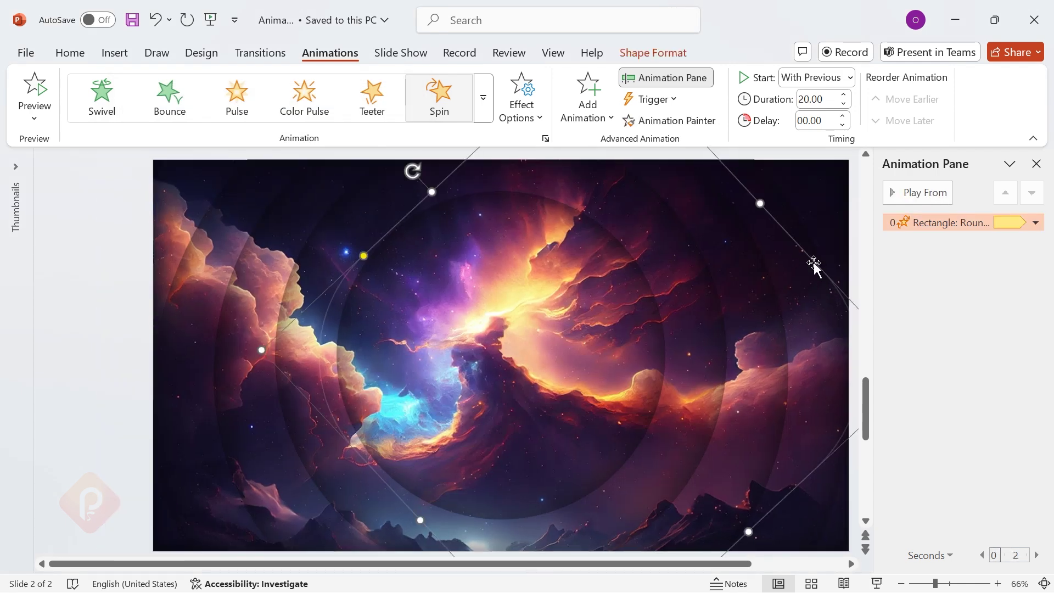
{"action": "left_click_drag", "start_coordinate": [814, 262], "coordinate": [641, 272]}
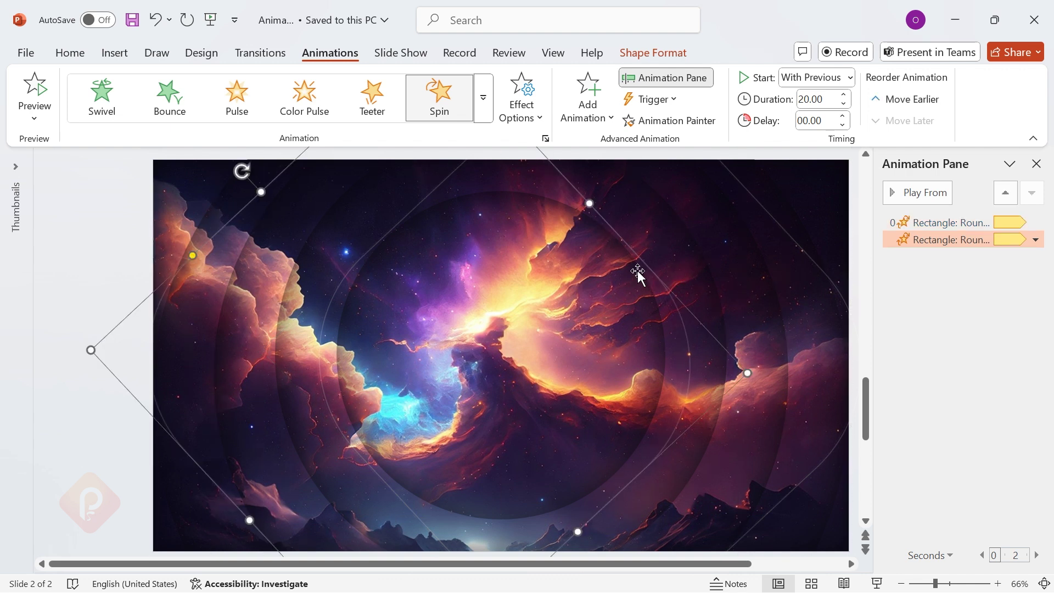
{"action": "left_click", "coordinate": [544, 118]}
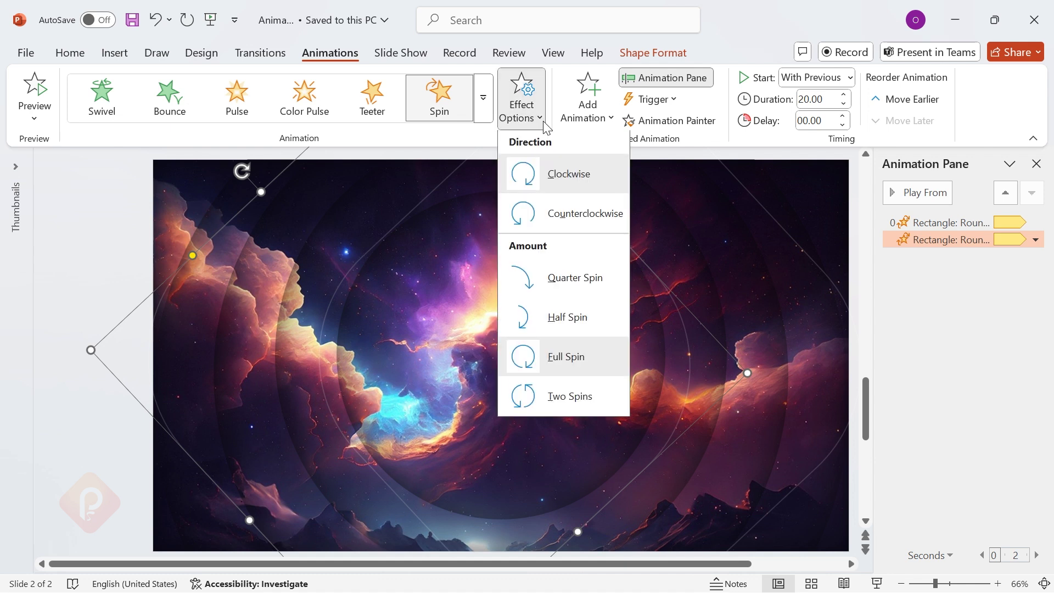
{"action": "left_click", "coordinate": [559, 219]}
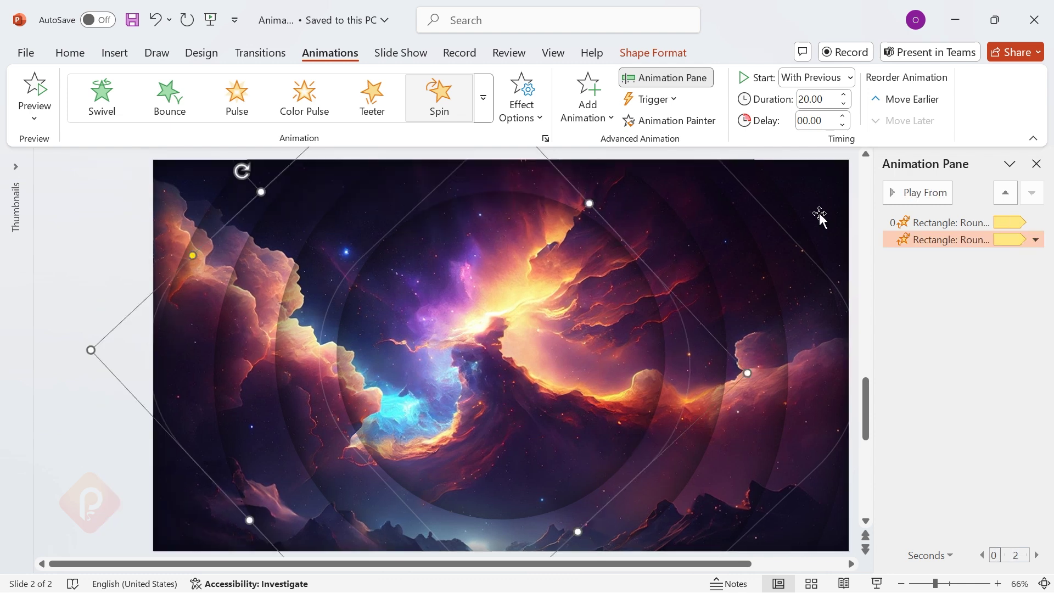
Paste the 'Business Proposal Presentation' title with a 1.50-second Float In starting With Previous
{"action": "left_click", "coordinate": [693, 344]}
{"action": "key", "text": "ctrl+v"}
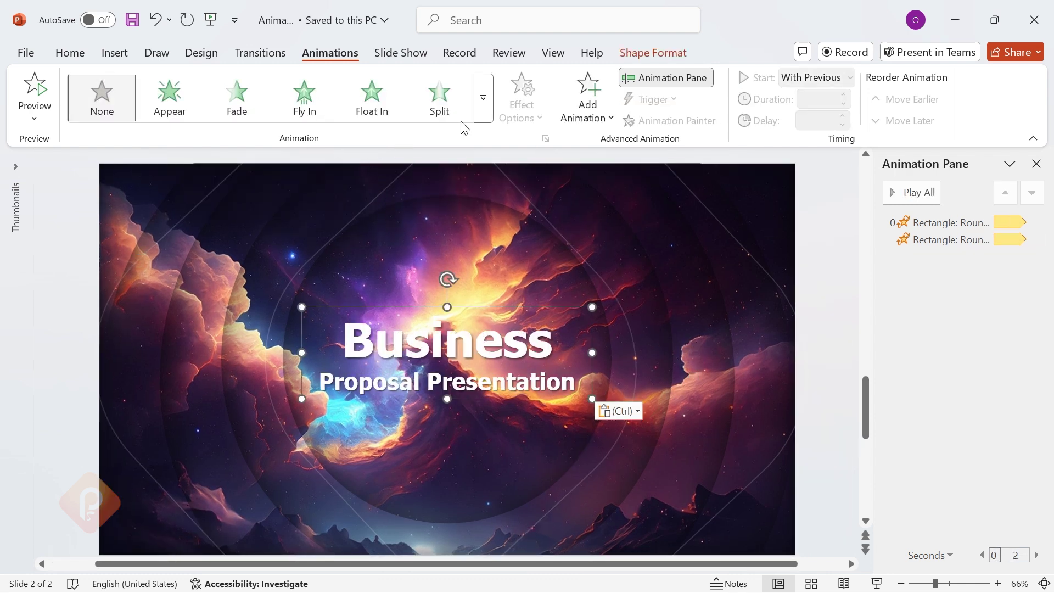
{"action": "left_click", "coordinate": [378, 96]}
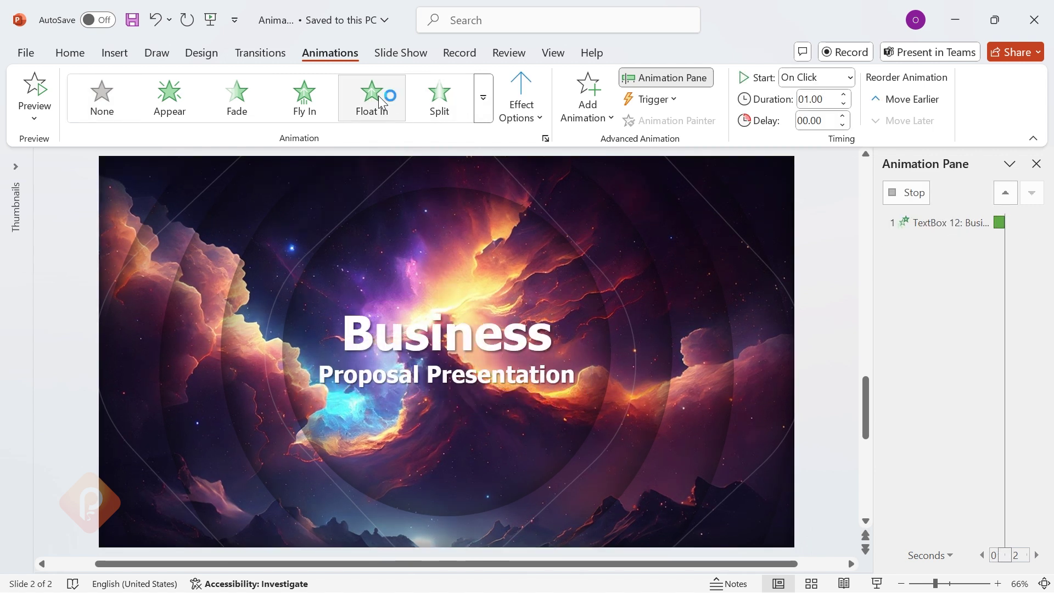
{"action": "left_click", "coordinate": [850, 80]}
{"action": "left_click", "coordinate": [825, 121]}
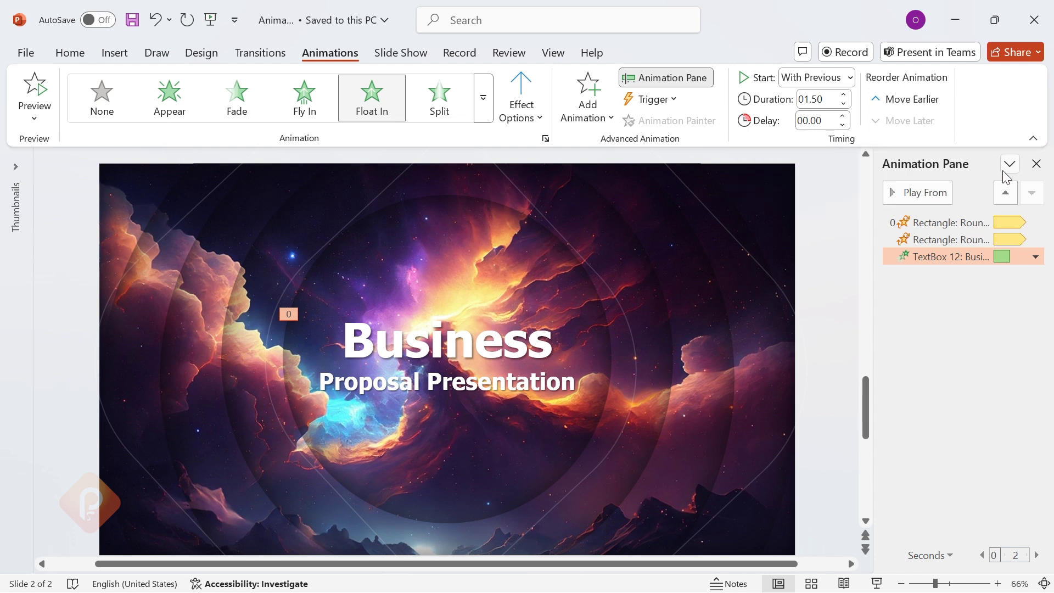
{"action": "left_click", "coordinate": [1037, 164]}
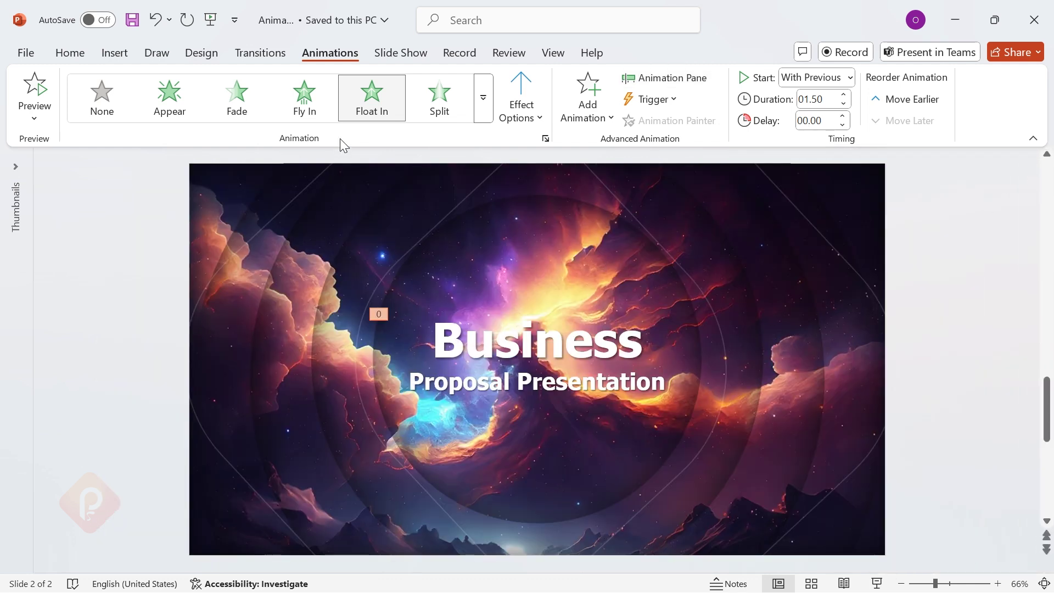
Apply the Ripple transition to slide 2
{"action": "left_click", "coordinate": [267, 62]}
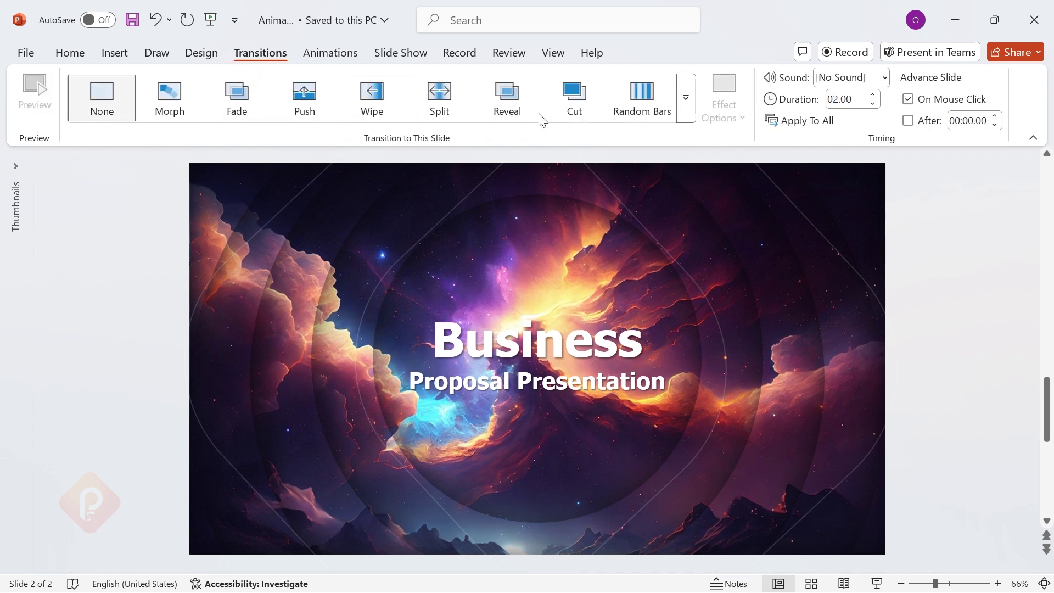
{"action": "left_click", "coordinate": [687, 114]}
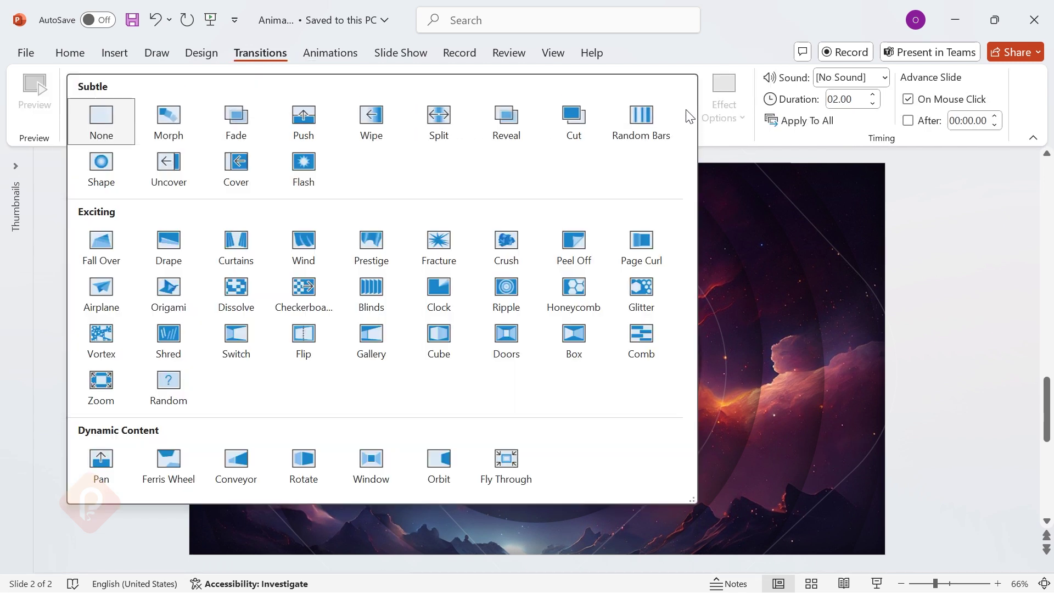
{"action": "left_click", "coordinate": [514, 301]}
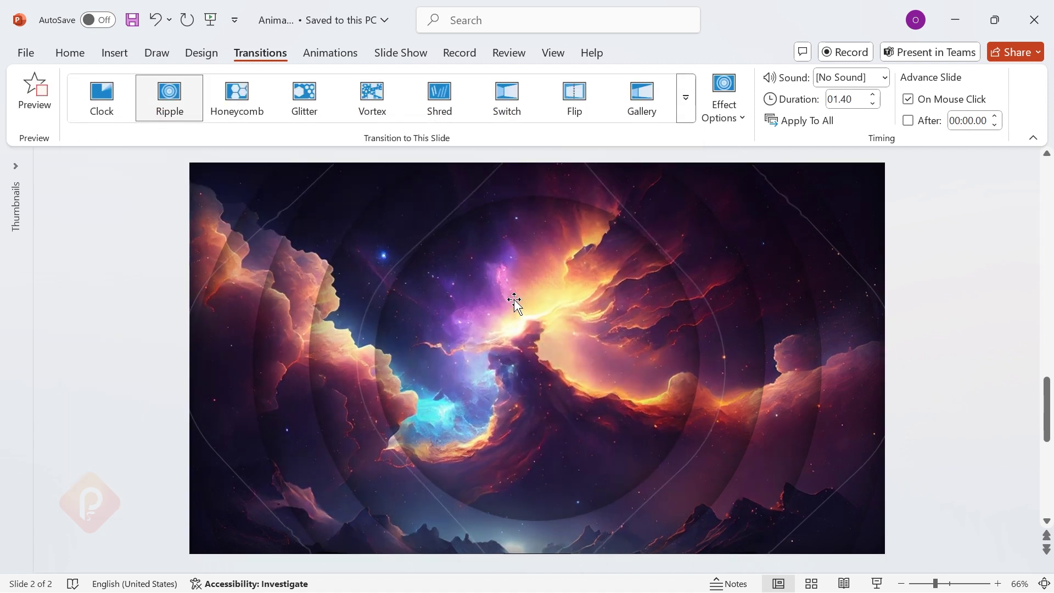